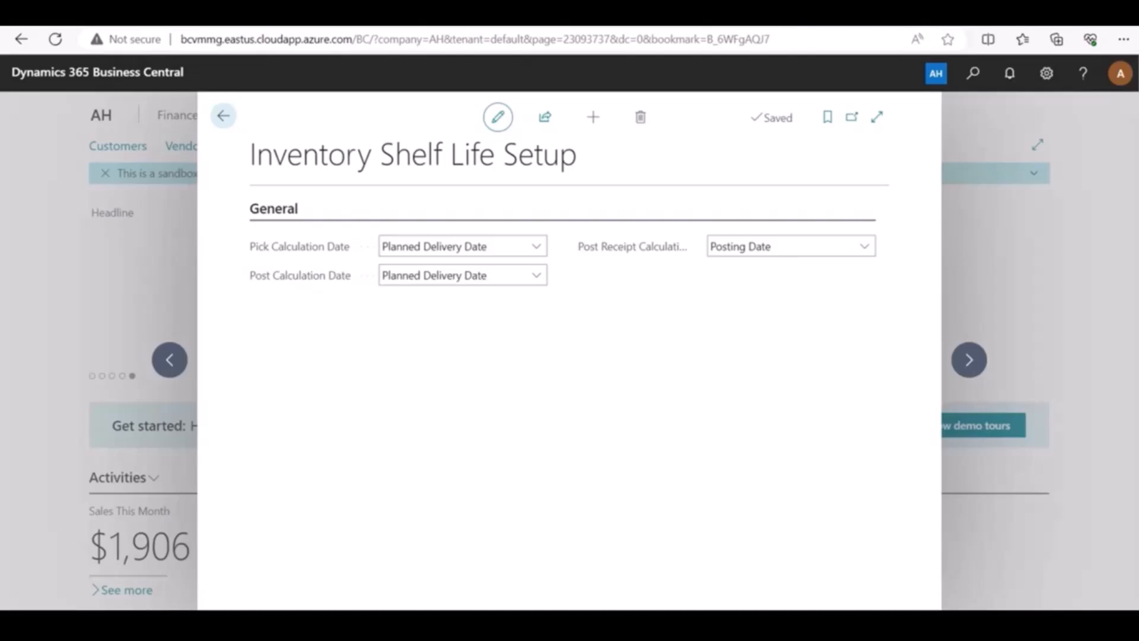
Choose Posting Date as the post receipt calculation date in the Inventory Shelf Life Setup and close the setup.
left_click(865, 246)
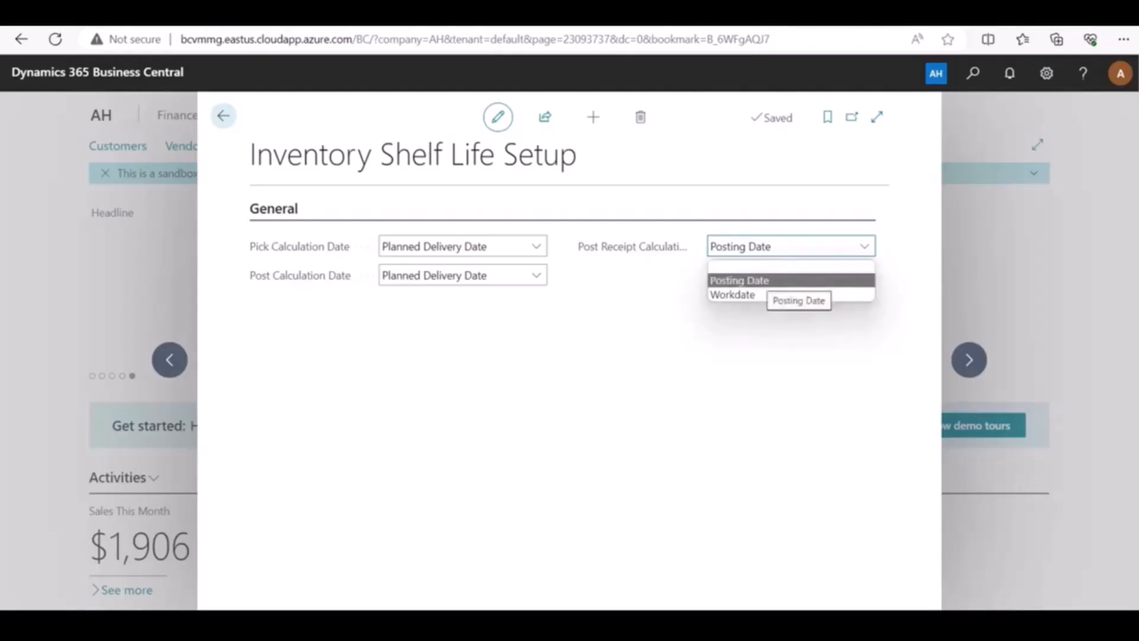
left_click(767, 281)
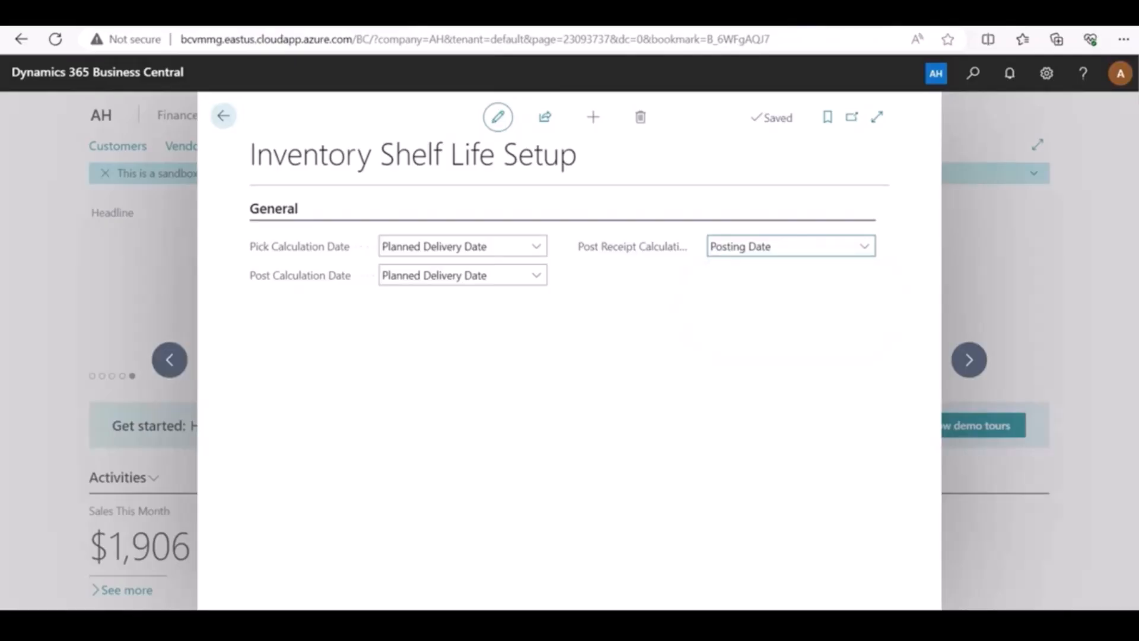
left_click(224, 116)
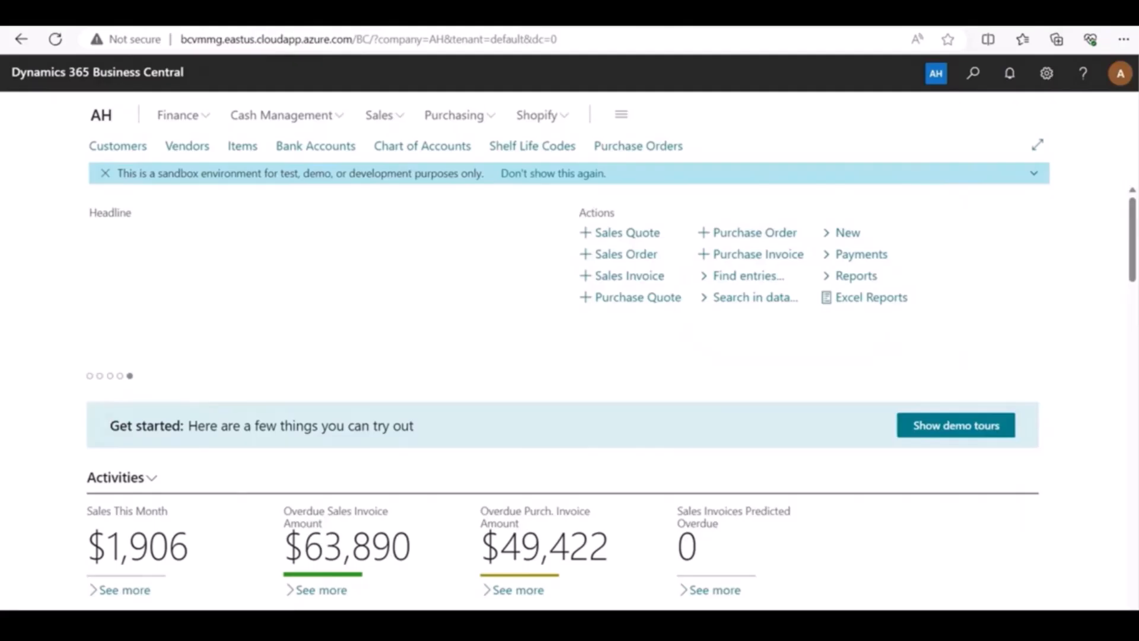
Create shelf life code SL 40D with description "40 Day shelf life requirement" and 40 shelf life days.
left_click(532, 146)
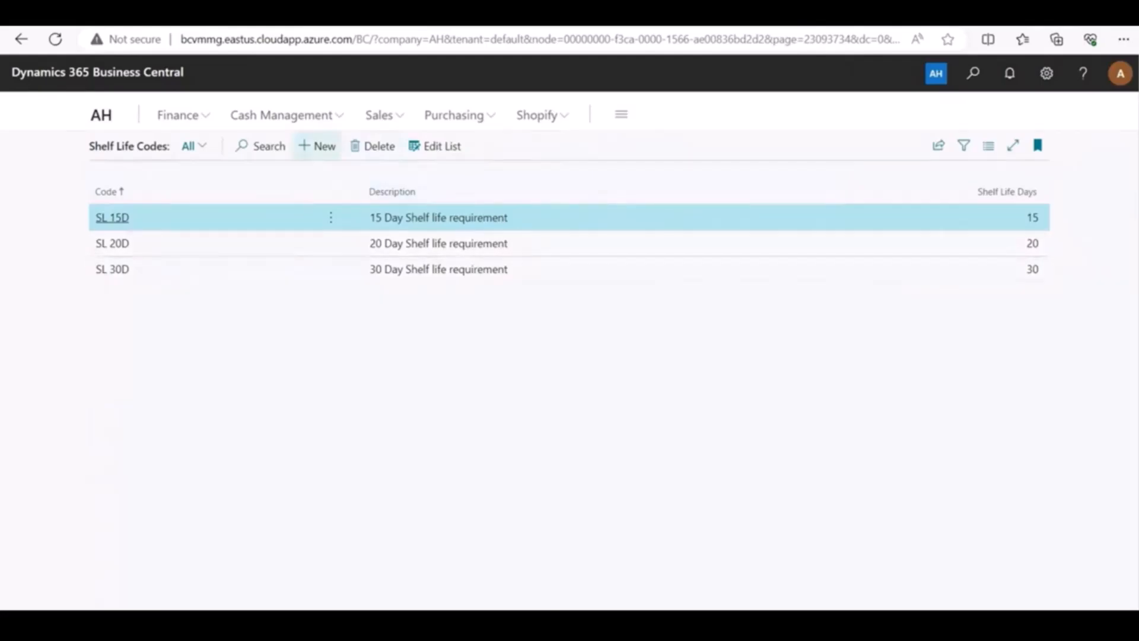
left_click(317, 146)
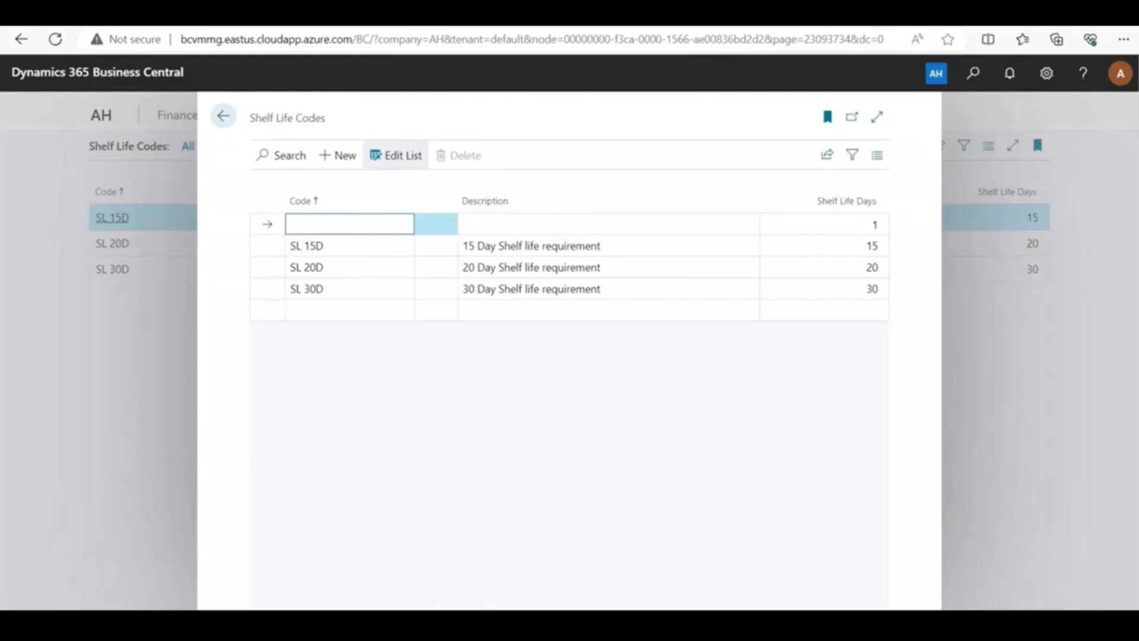
type("SL 40D")
key("Tab")
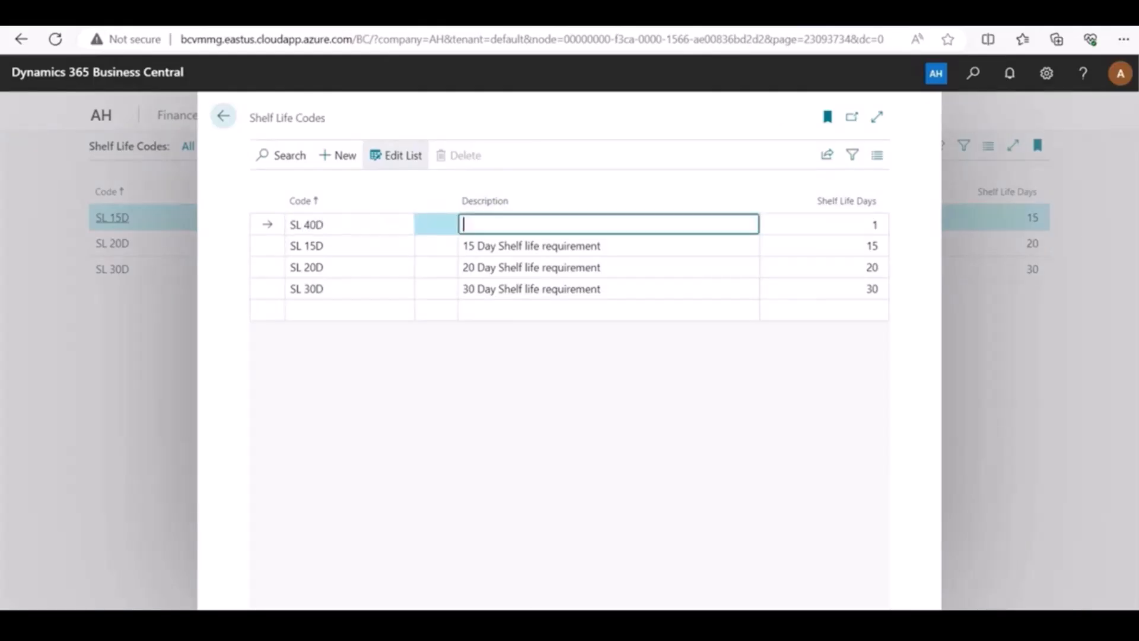
type("40 Day shelf life requirement")
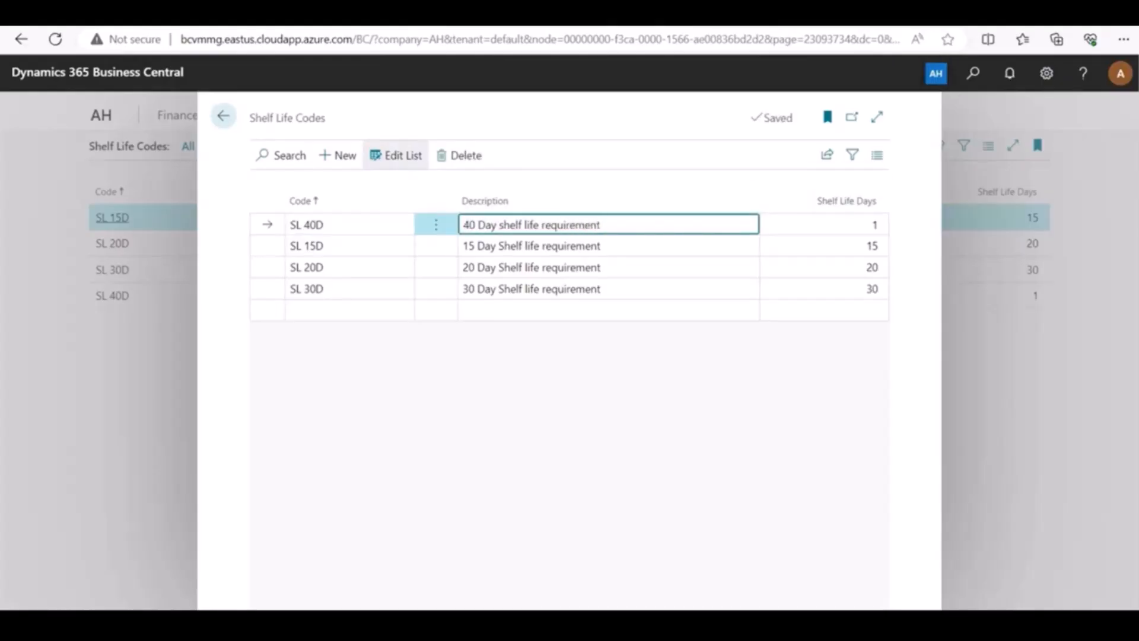
key("Tab")
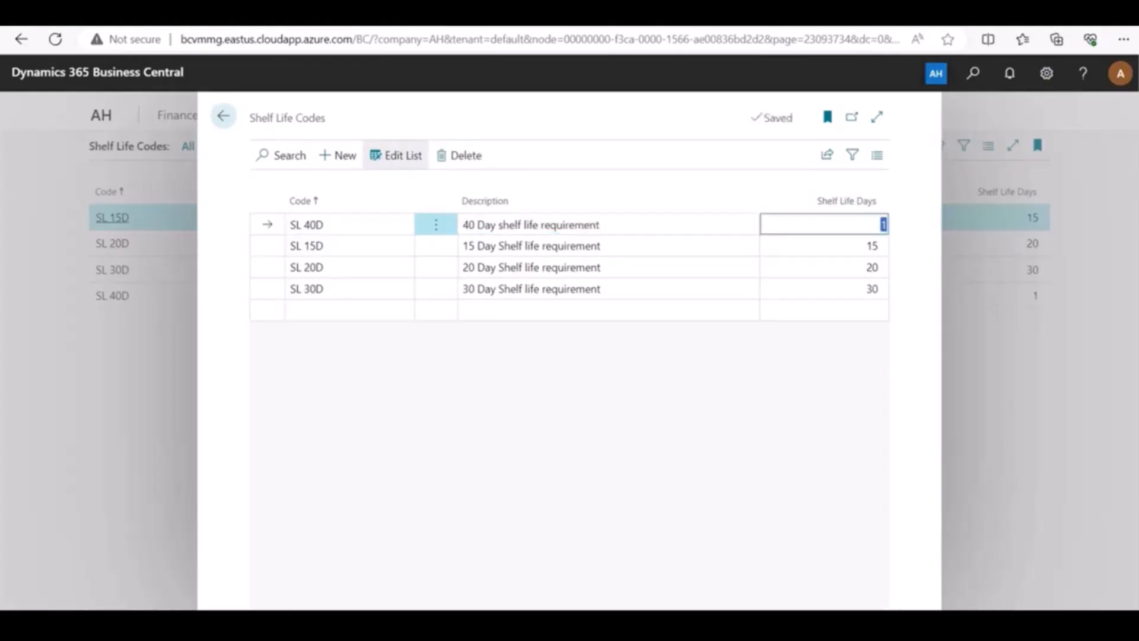
type("40")
key("Return")
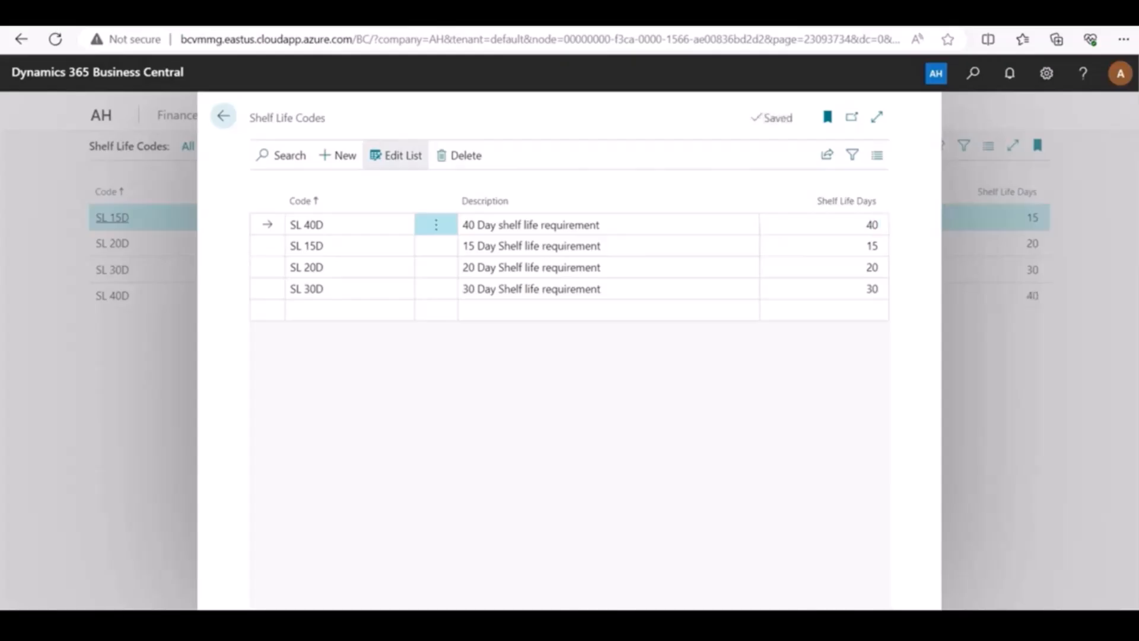
key("Escape")
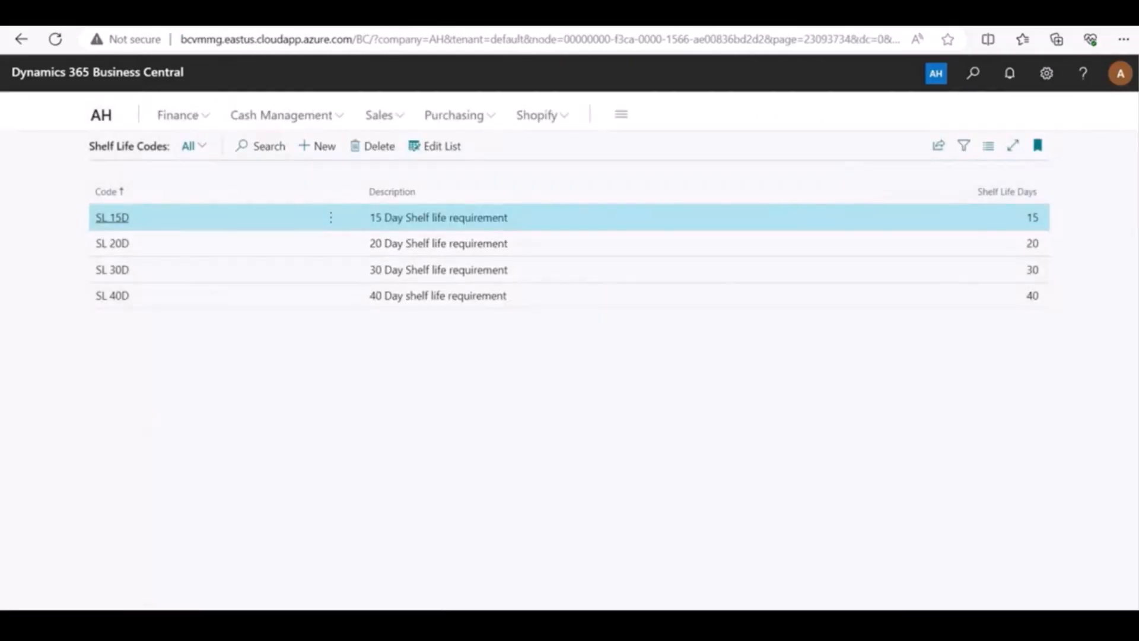
key("Escape")
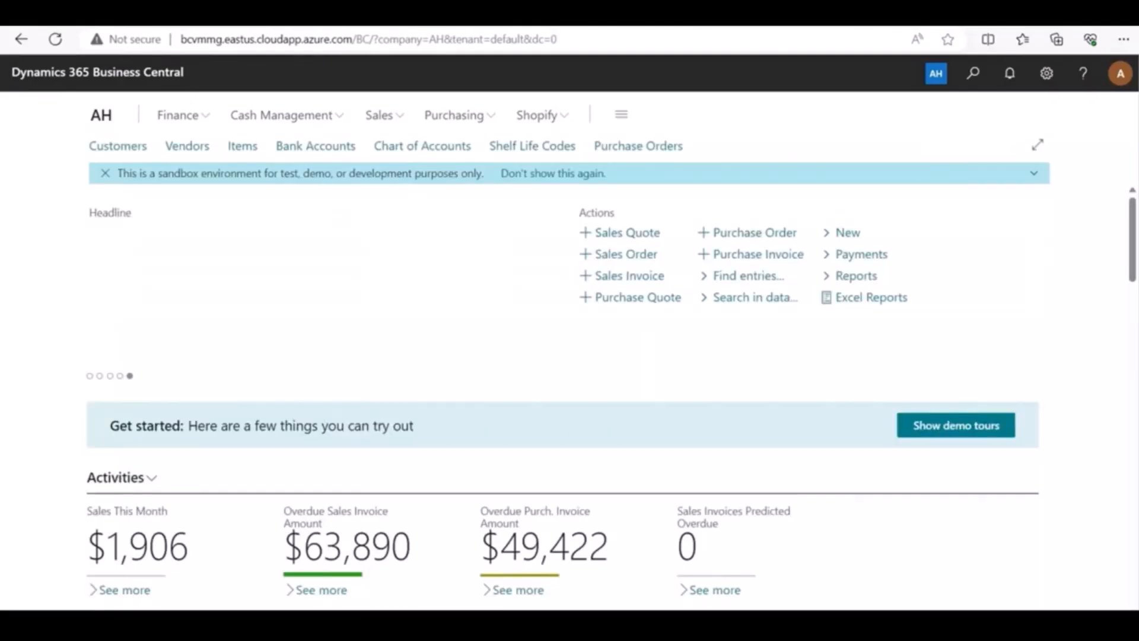
Check the Shelf Life Code in the inventory settings of item F00001 Sausage, and return to the item list.
left_click(243, 146)
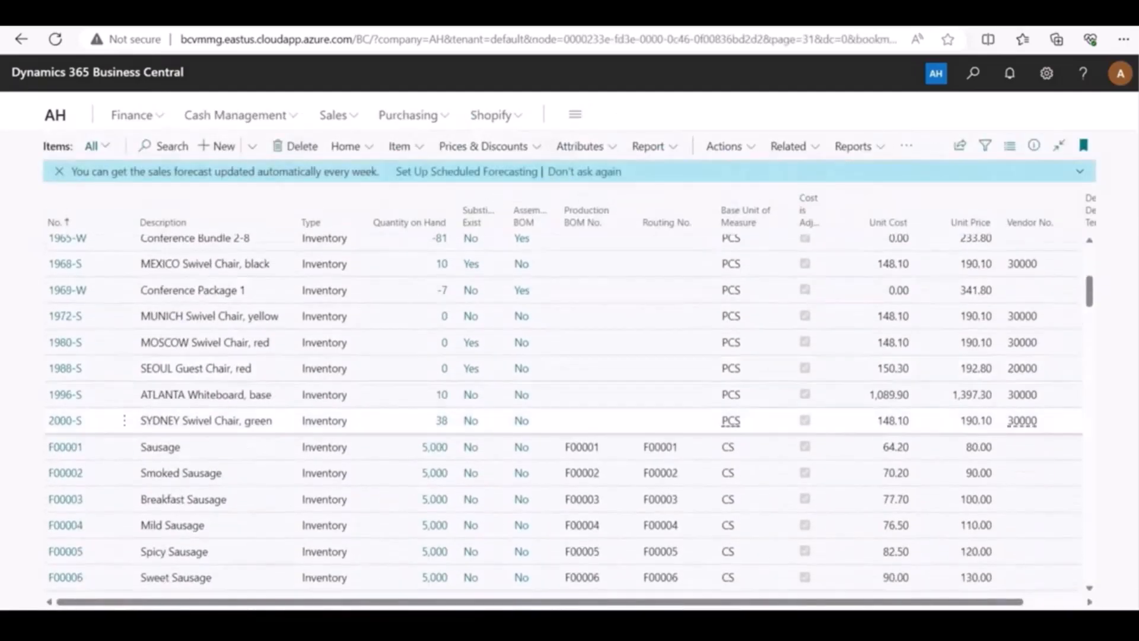
left_click(65, 448)
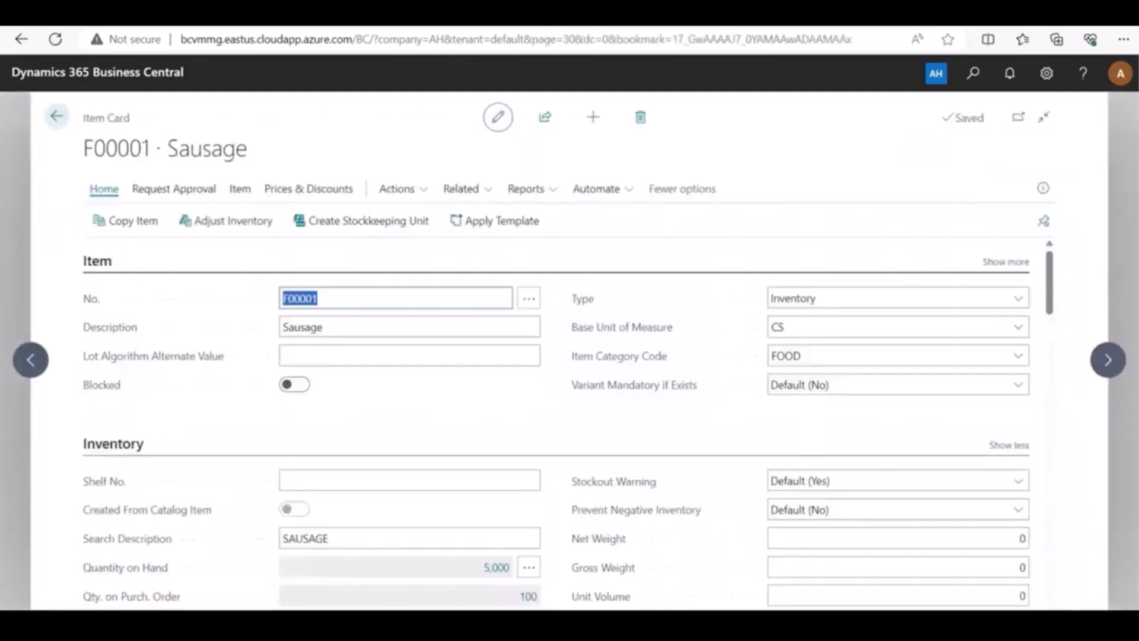
scroll(568, 426, "down", 3)
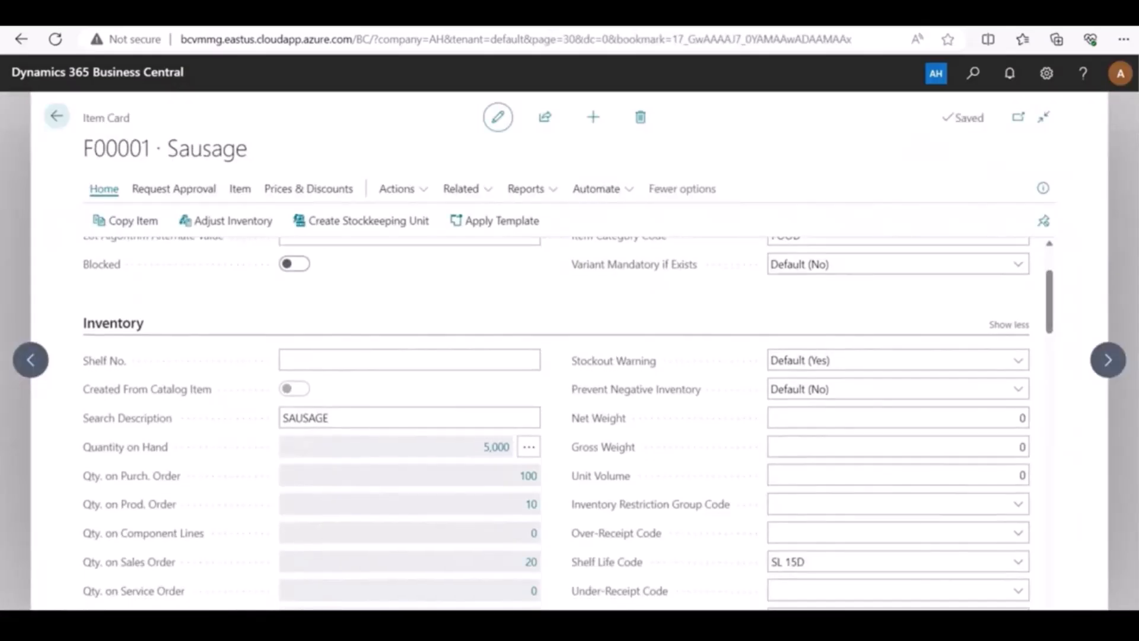
scroll(567, 424, "down", 1)
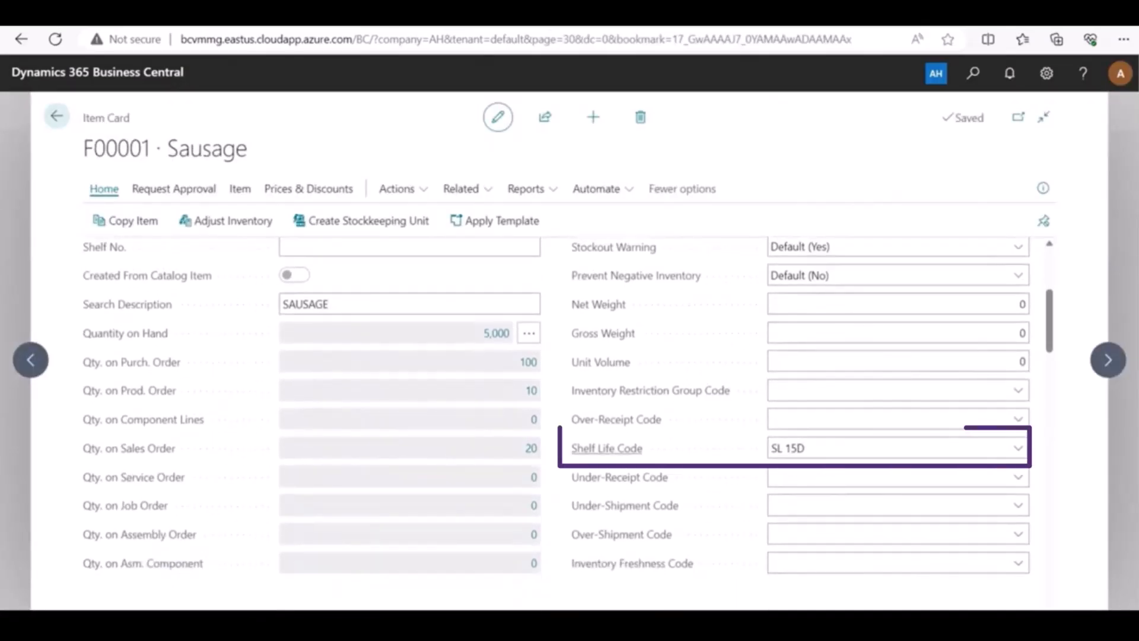
mouse_move(607, 449)
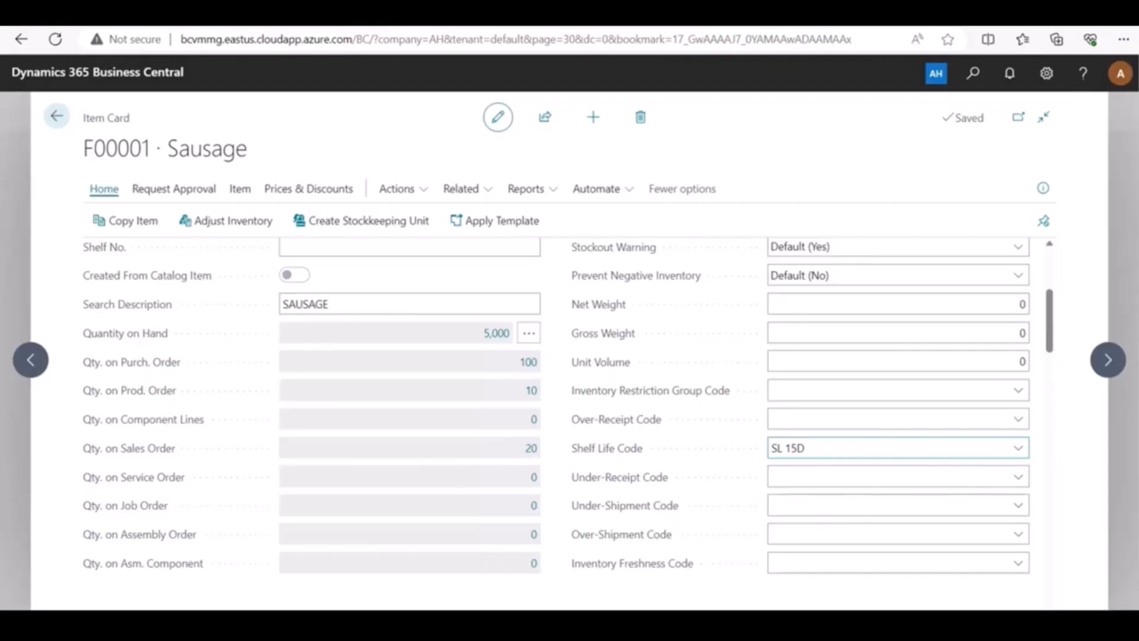
left_click(57, 116)
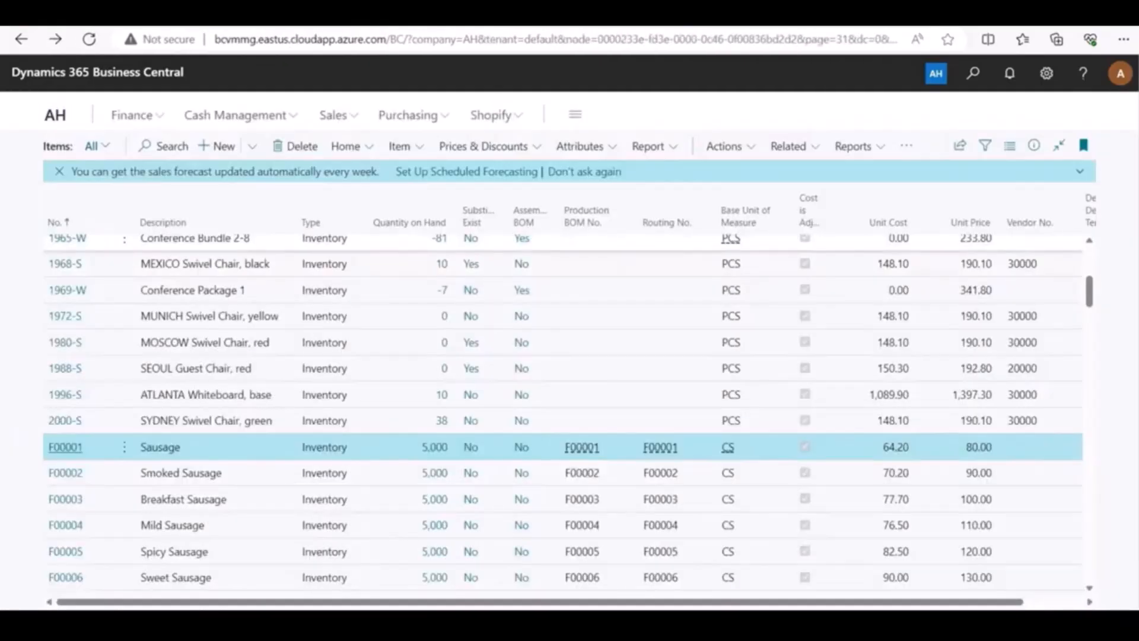
Check the Shelf Life Code in the receiving settings of vendor Meat Producer, and return to the vendor list.
left_click(101, 115)
left_click(187, 146)
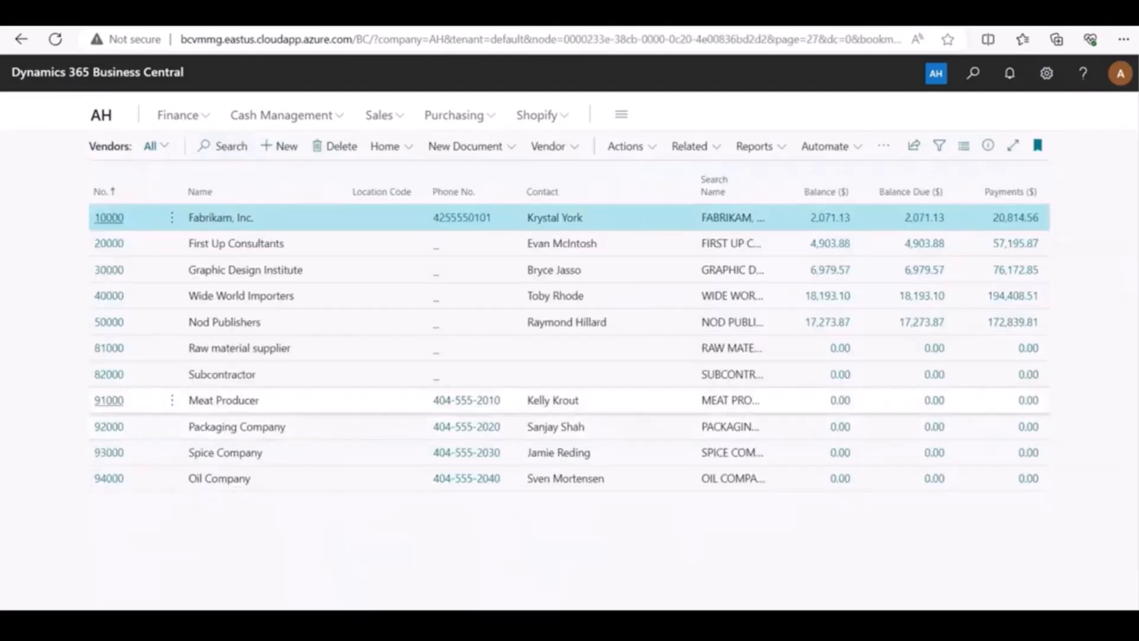
left_click(109, 400)
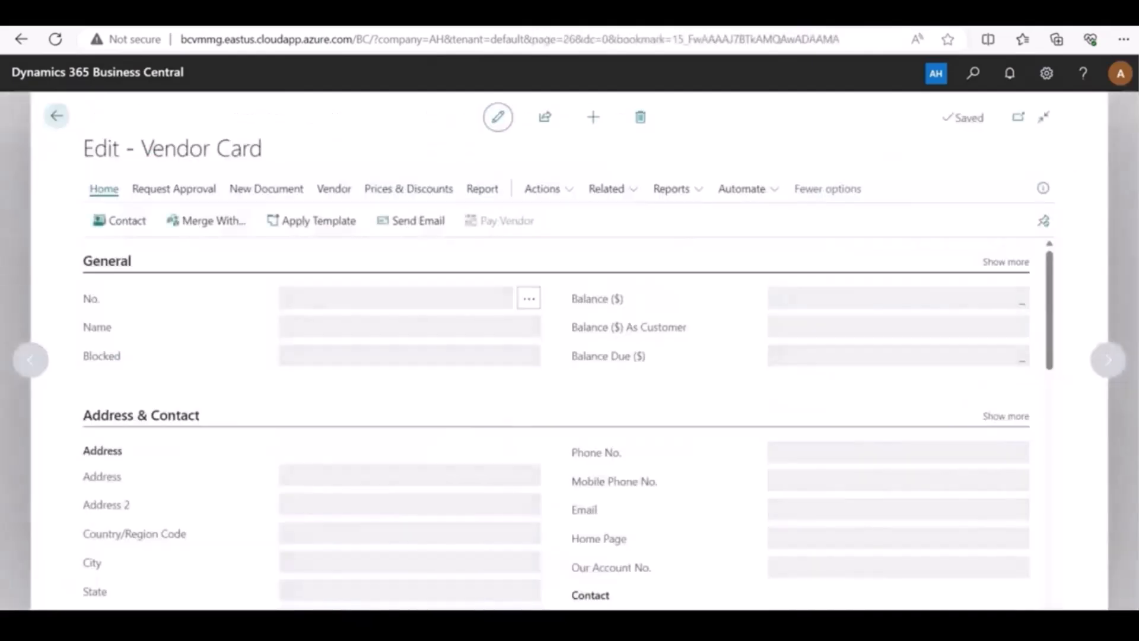
scroll(568, 422, "down", 15)
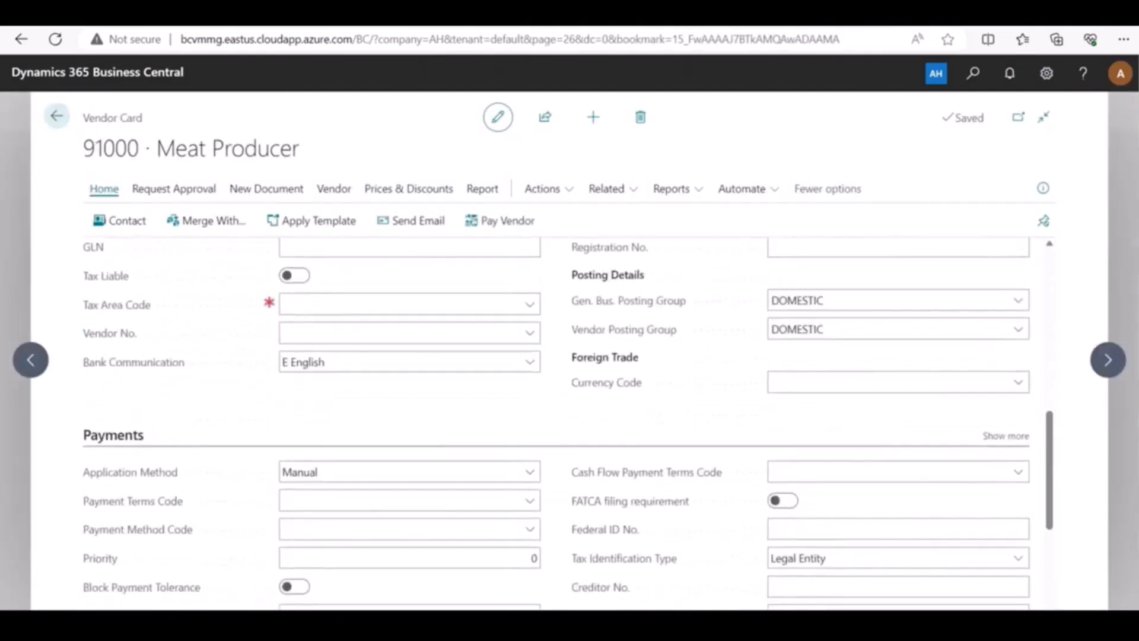
scroll(568, 422, "down", 1)
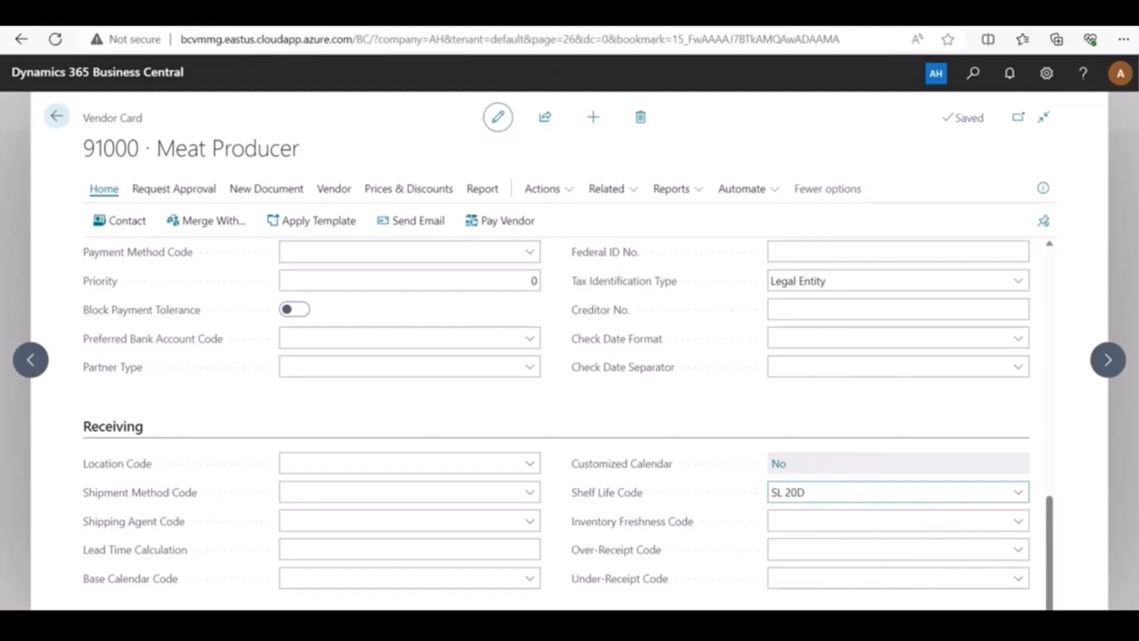
left_click(57, 117)
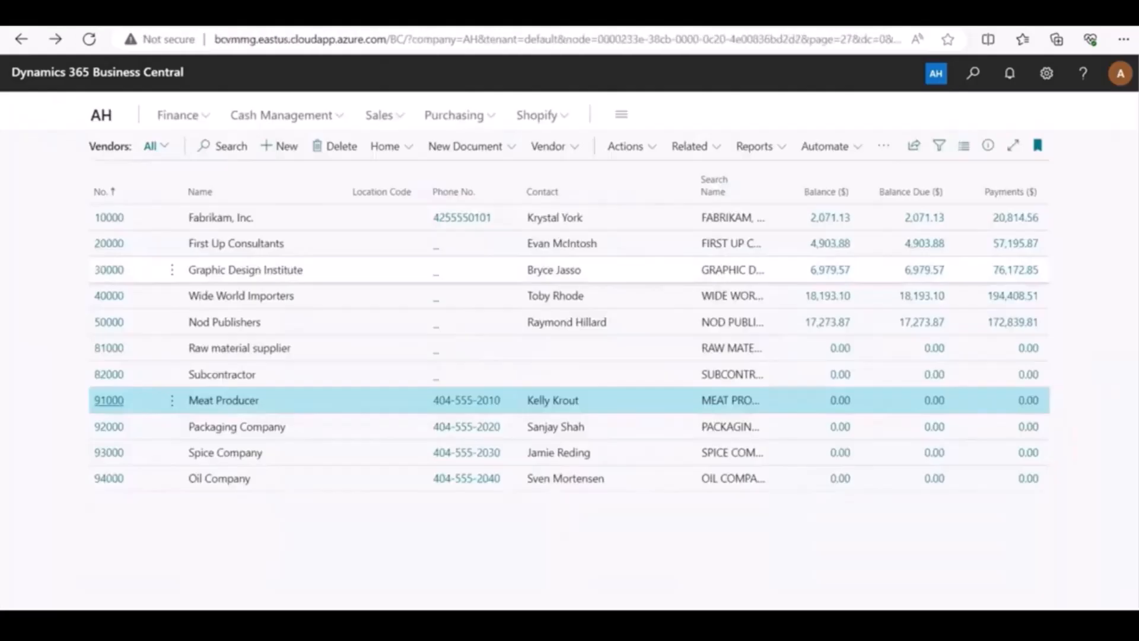
Review the vendor shelf life codes of item F00001 Sausage, including the vendors available for its existing entry.
left_click(101, 115)
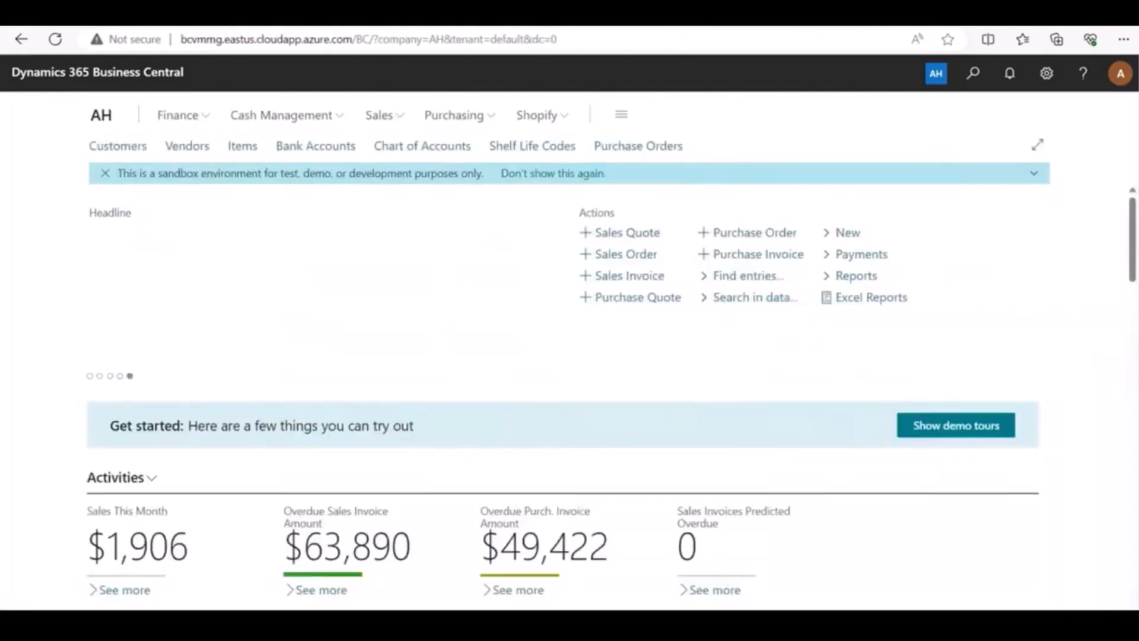
left_click(242, 146)
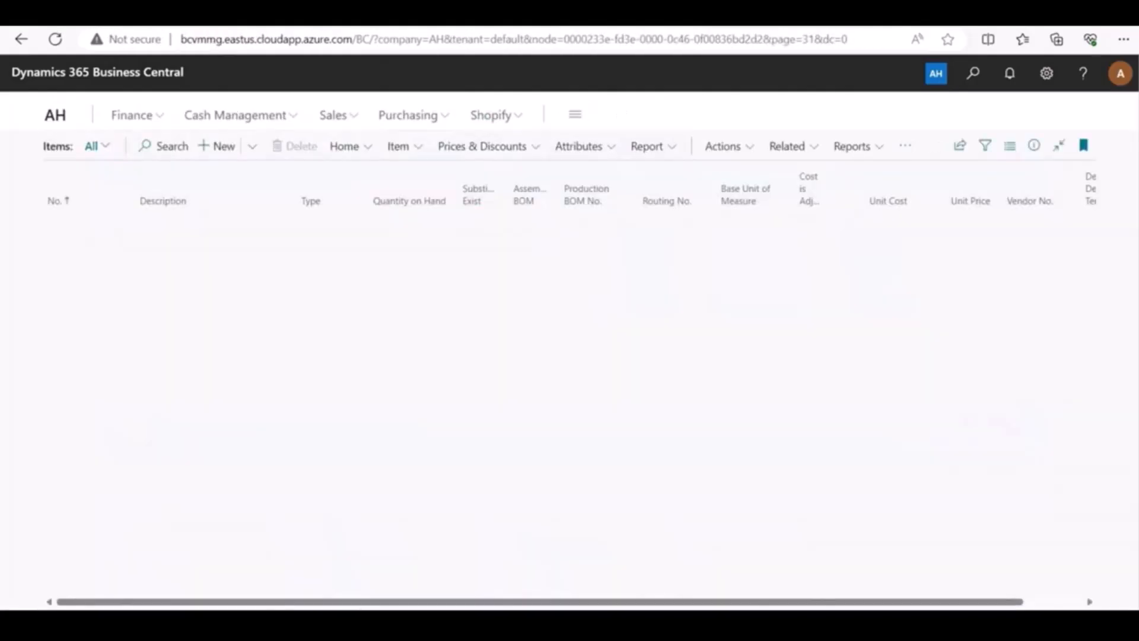
left_click(65, 447)
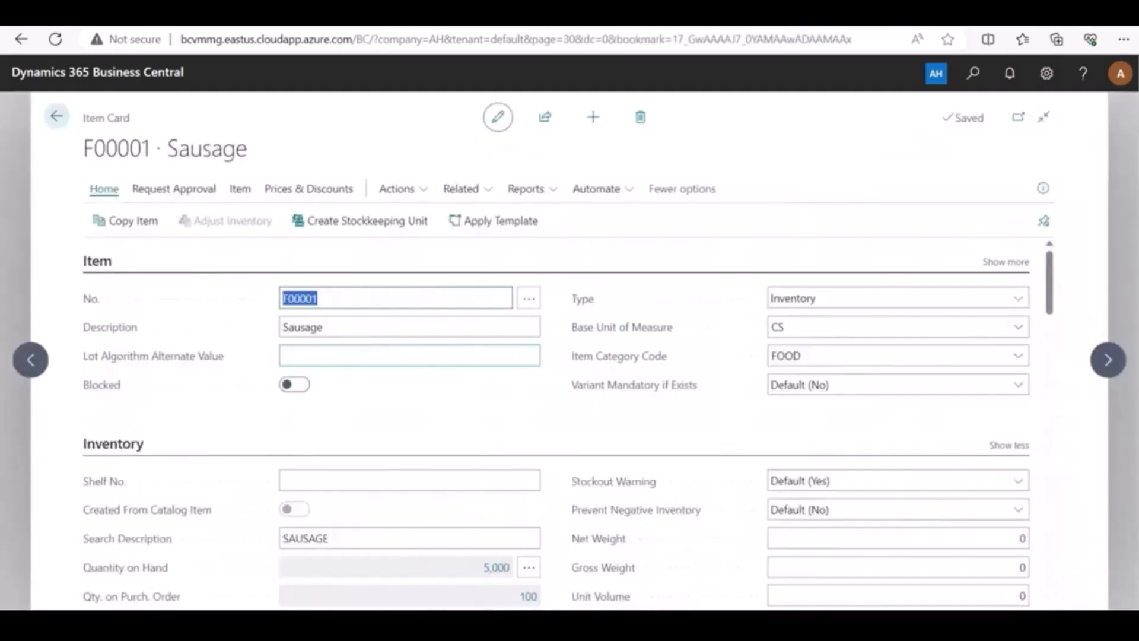
left_click(468, 189)
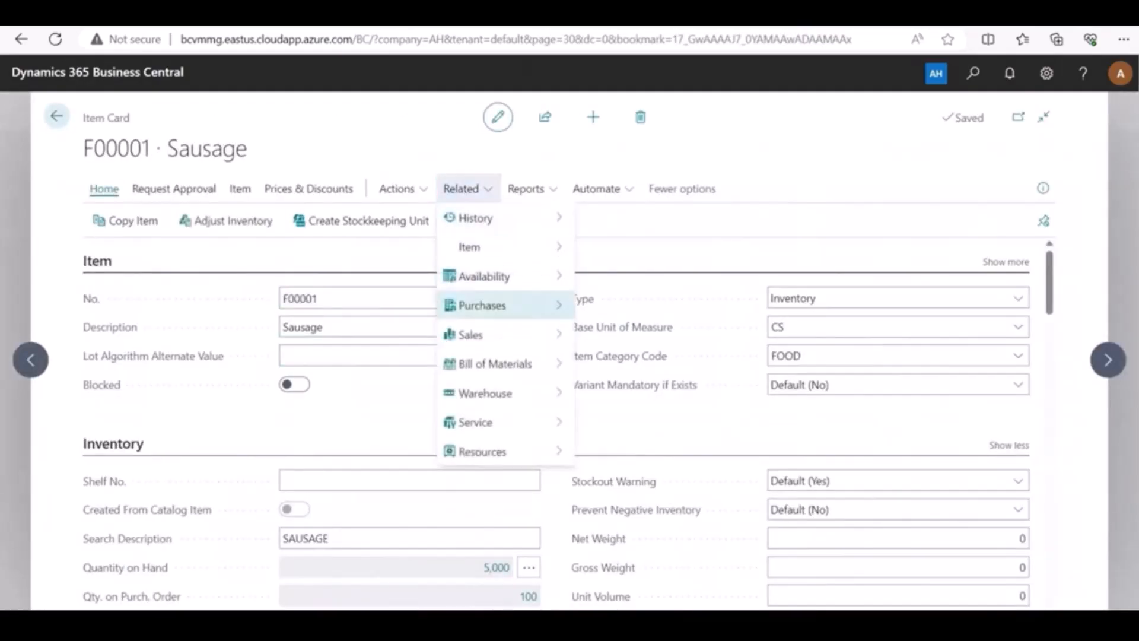
mouse_move(482, 305)
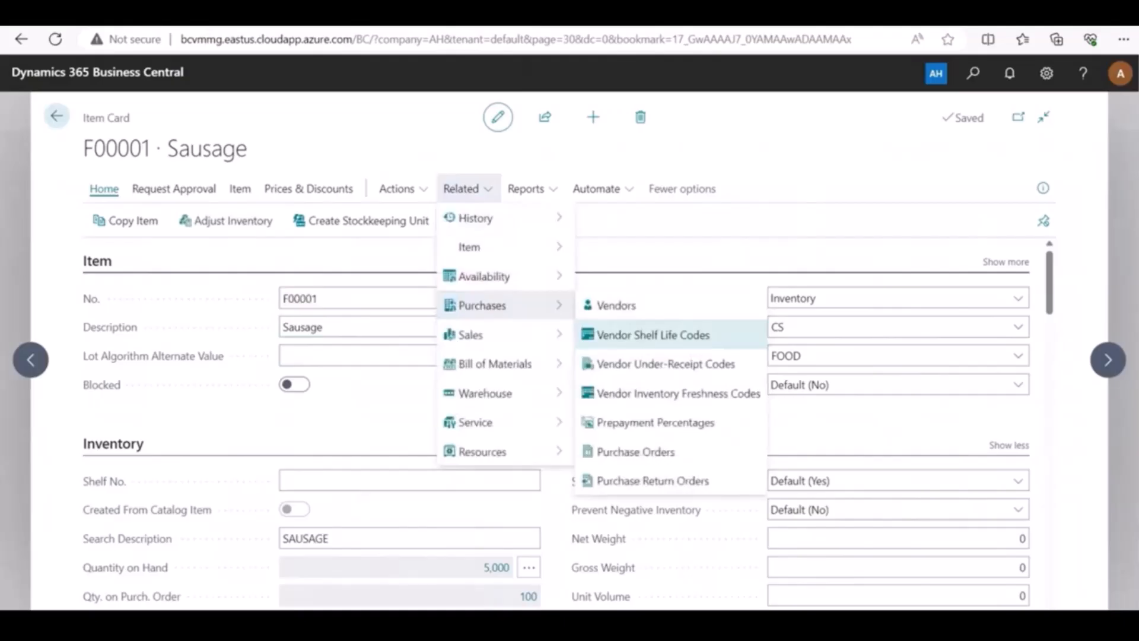
left_click(653, 335)
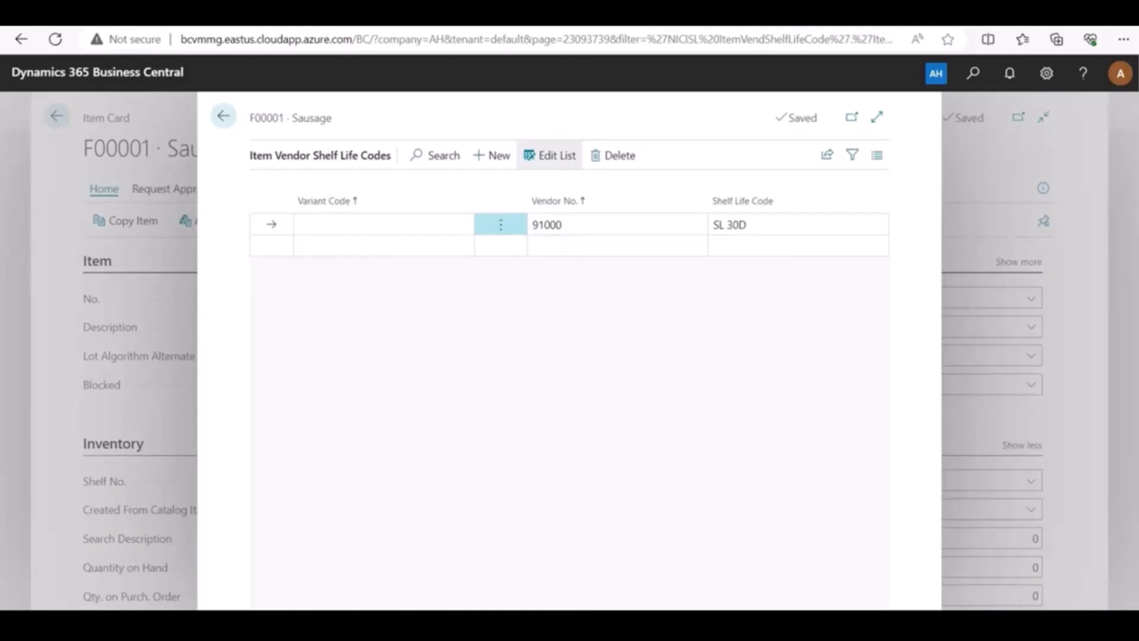
left_click(617, 224)
left_click(697, 224)
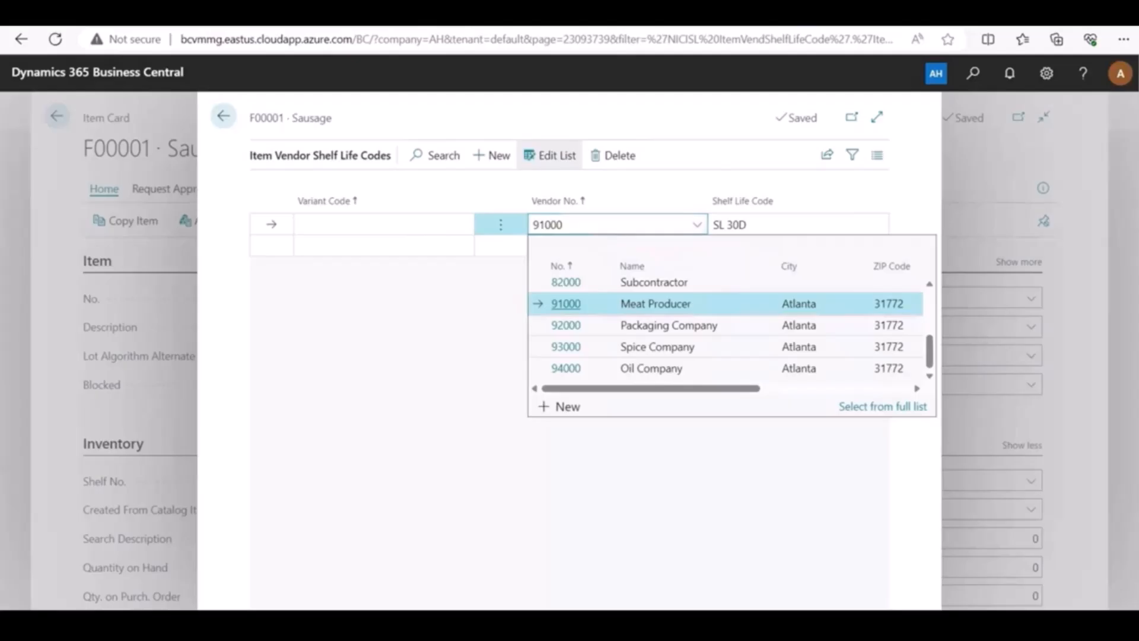
left_click(463, 332)
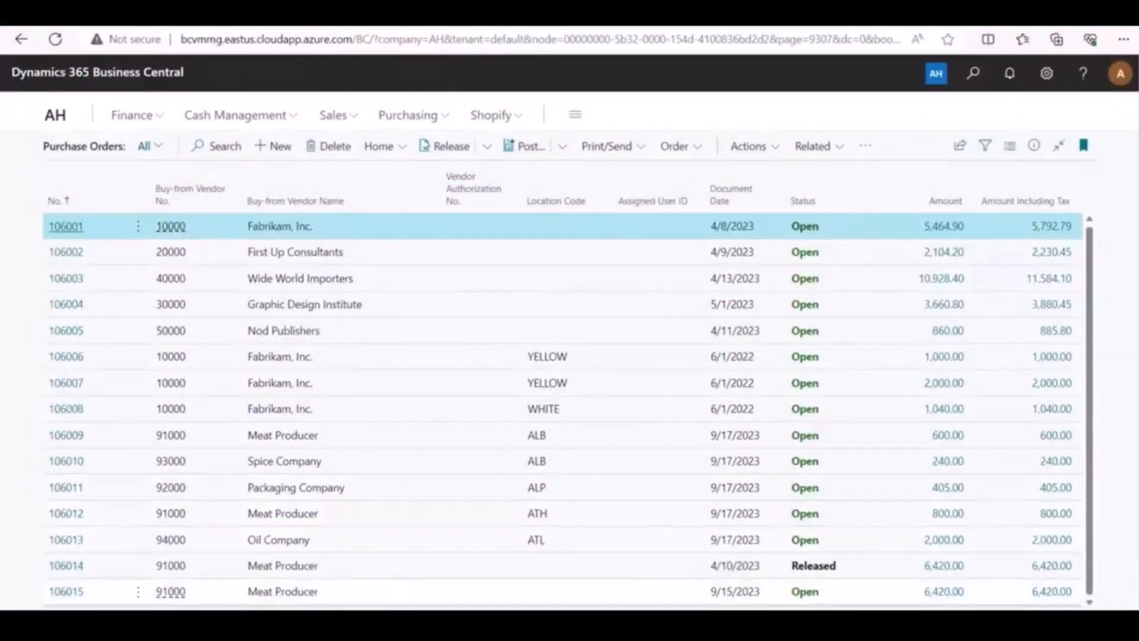
Examine the Shelf Life Code on the Sausage line of the Meat Producer purchase order dated 9/15/2023.
left_click(282, 591)
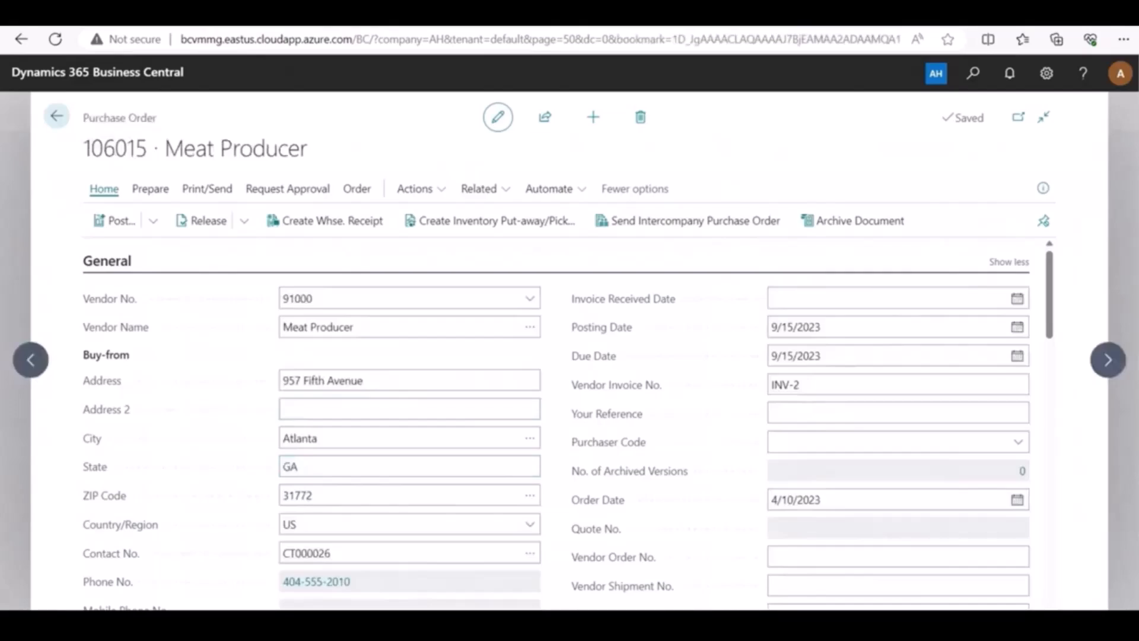
scroll(569, 424, "down", 5)
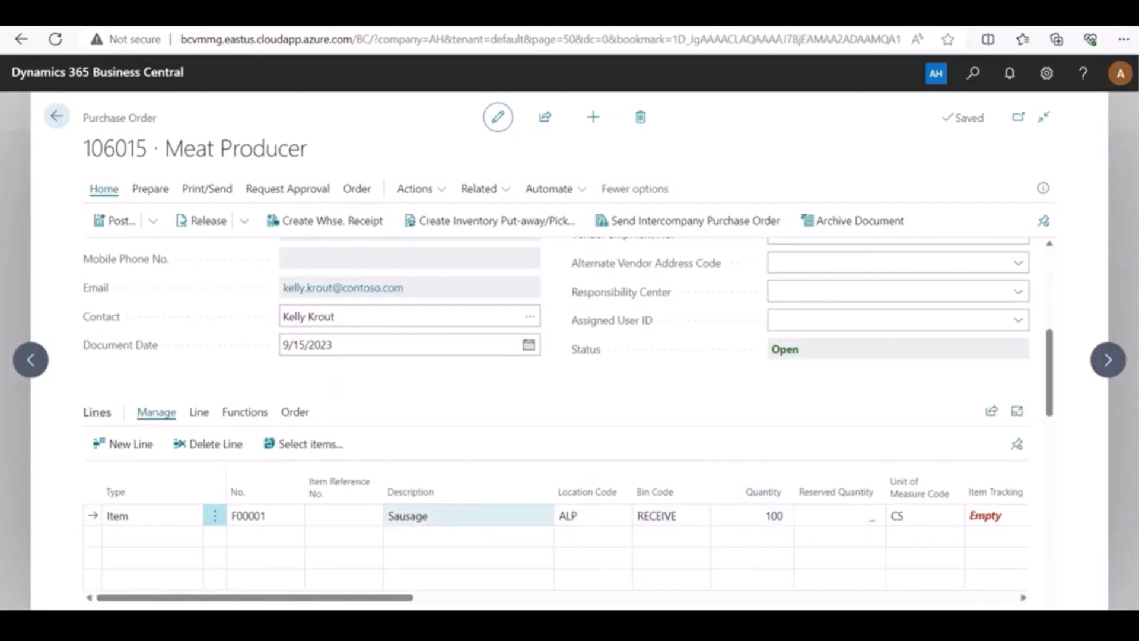
scroll(557, 534, "right", 10)
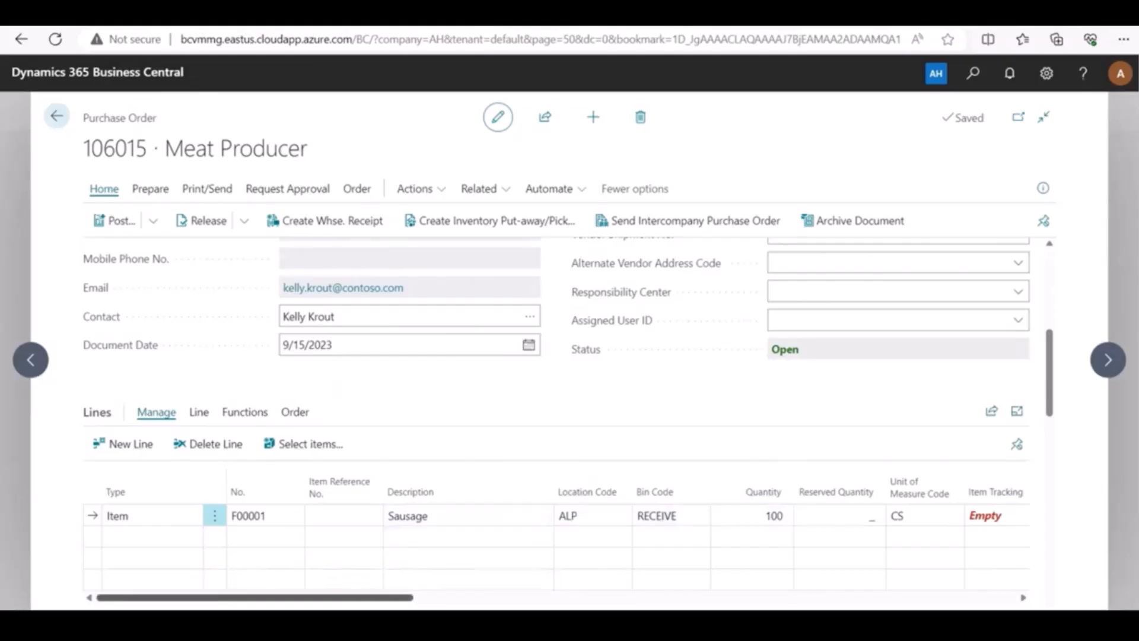
scroll(557, 534, "right", 10)
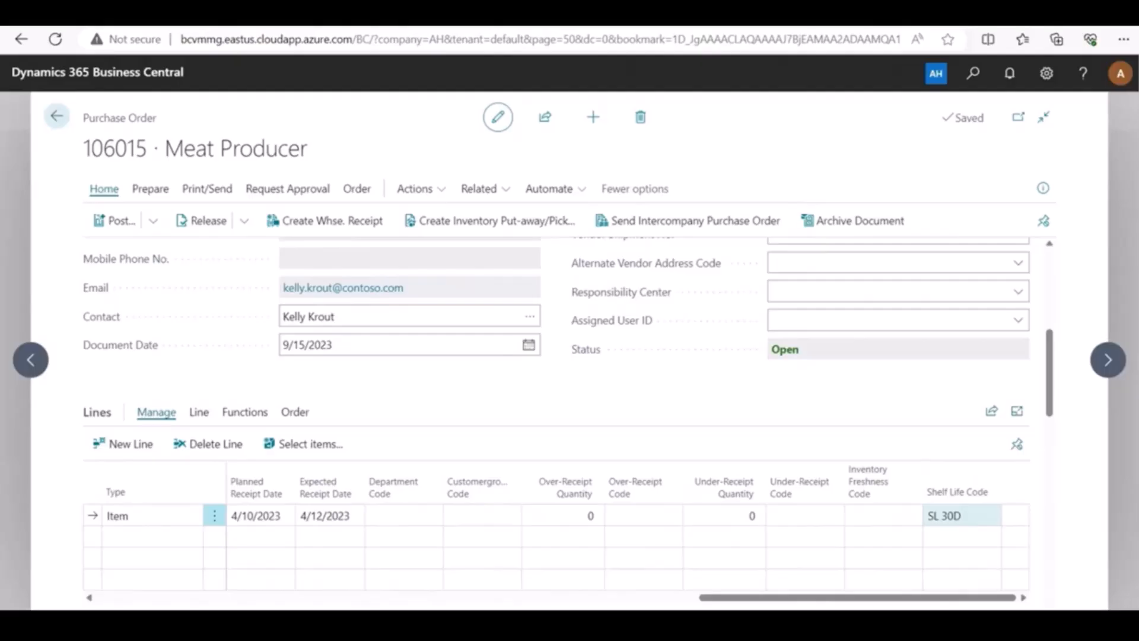
left_click_drag(962, 597, 303, 597)
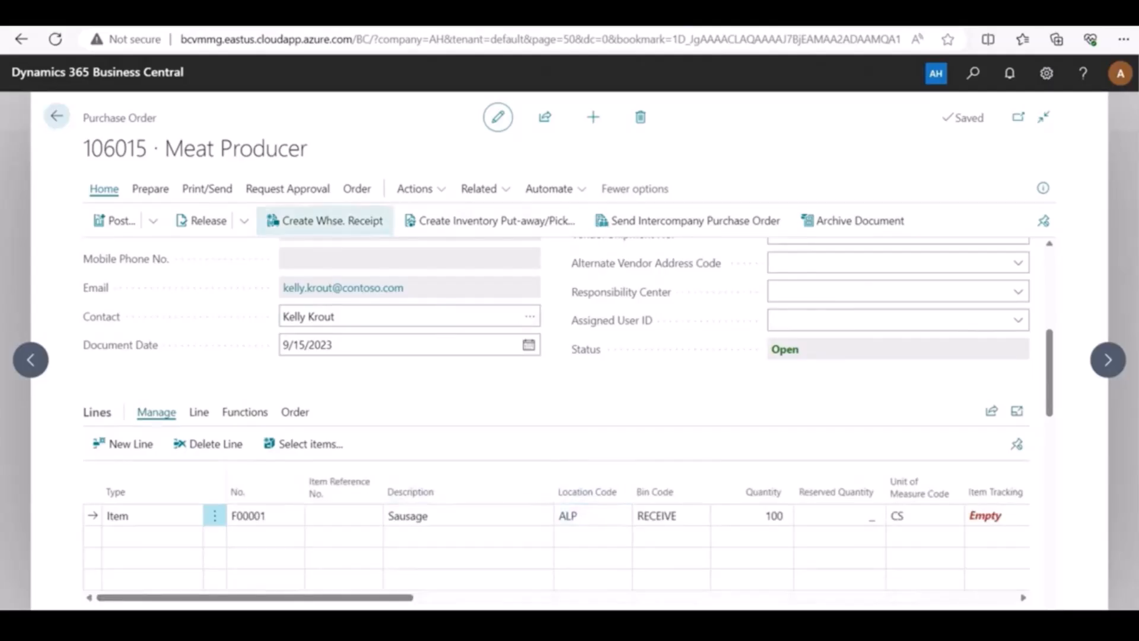
Create a warehouse receipt from the Meat Producer purchase order and set its posting date to 9/15/2023.
left_click(324, 220)
key("Return")
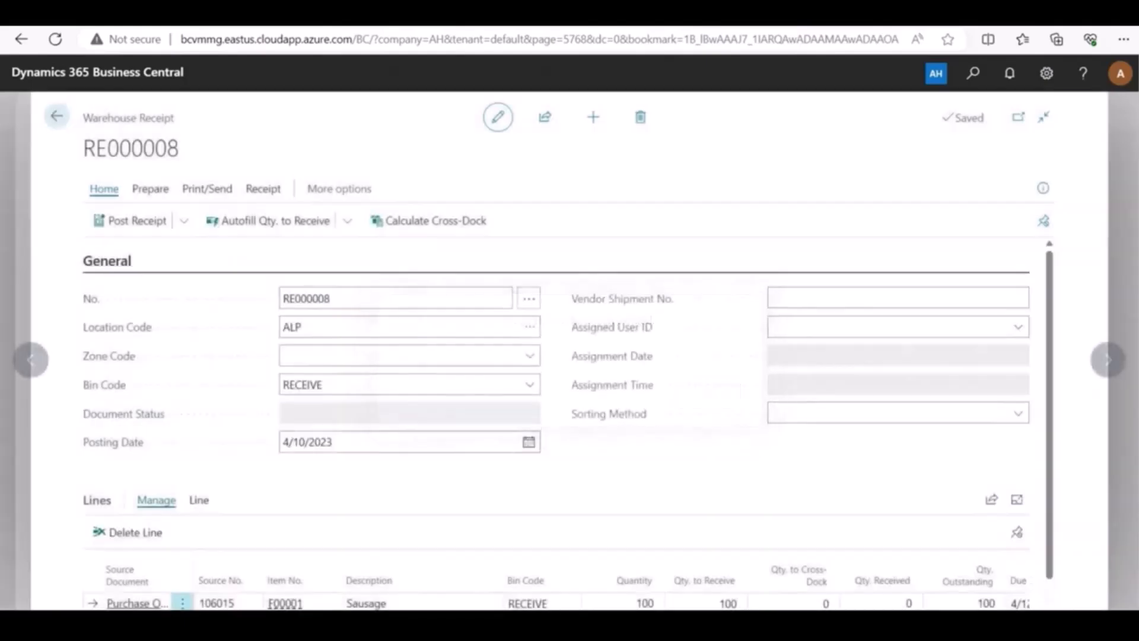
left_click(379, 442)
left_click(529, 442)
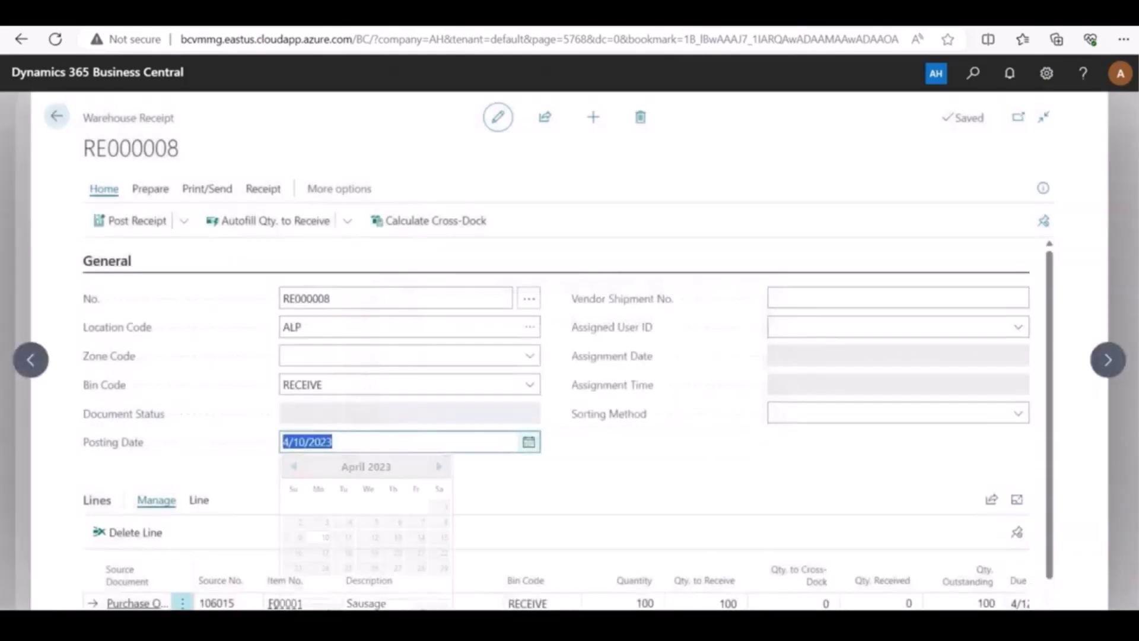
left_click(440, 467)
left_click(440, 466)
left_click(439, 467)
left_click(440, 466)
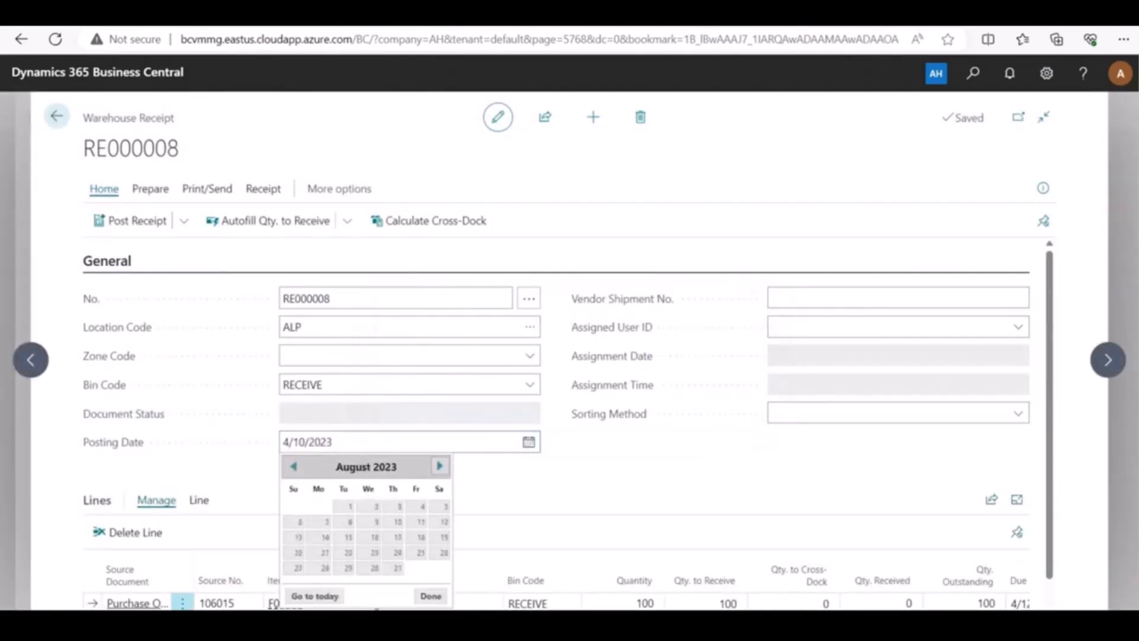
left_click(440, 466)
left_click(421, 537)
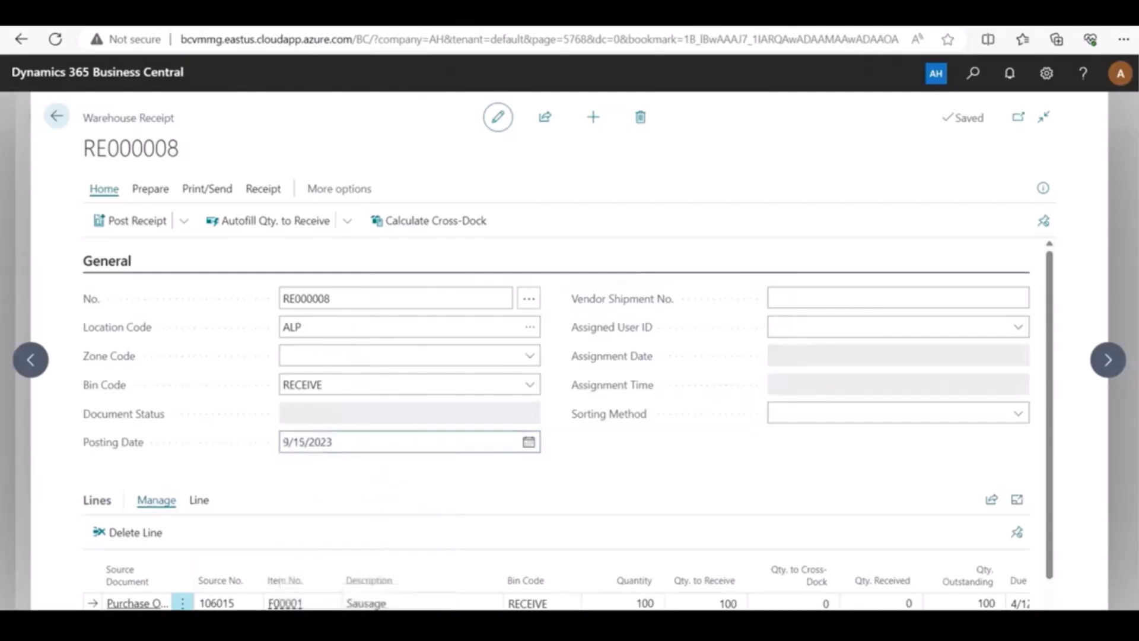
Assign a lot number with expiration date 9/30/2023 in the item tracking lines of the receipt's Sausage line.
scroll(568, 426, "down", 1)
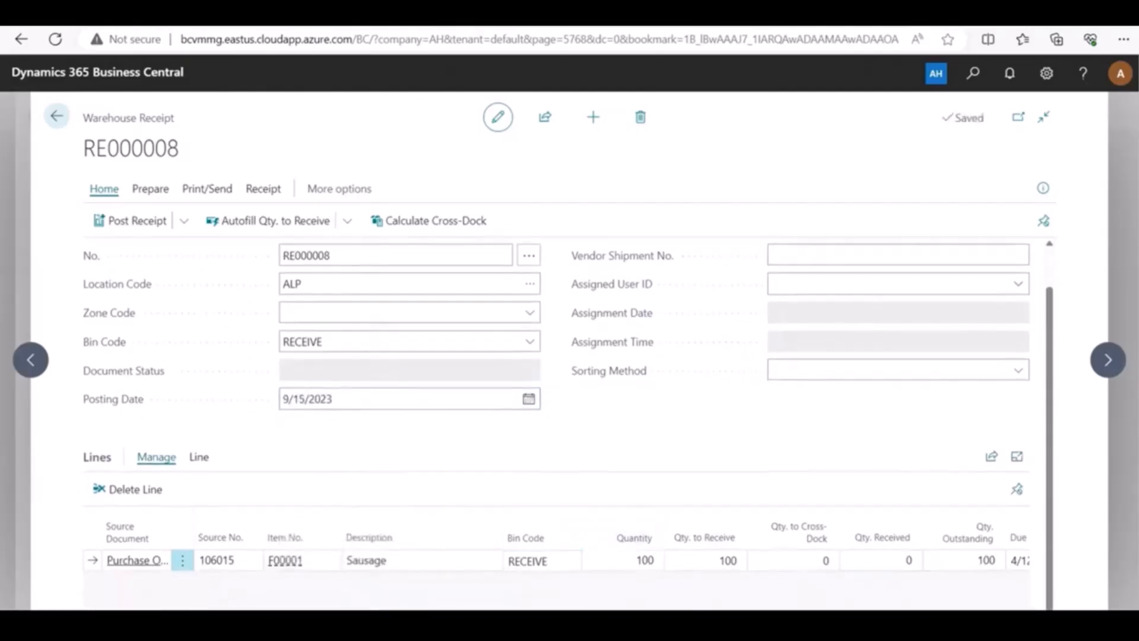
scroll(652, 560, "right", 8)
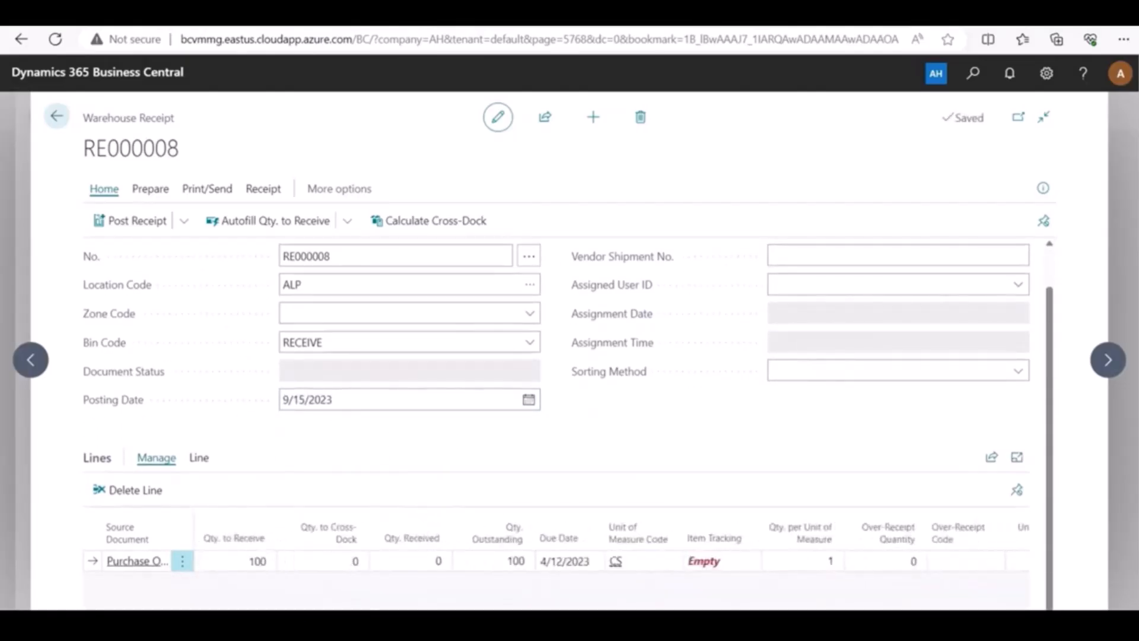
left_click(709, 560)
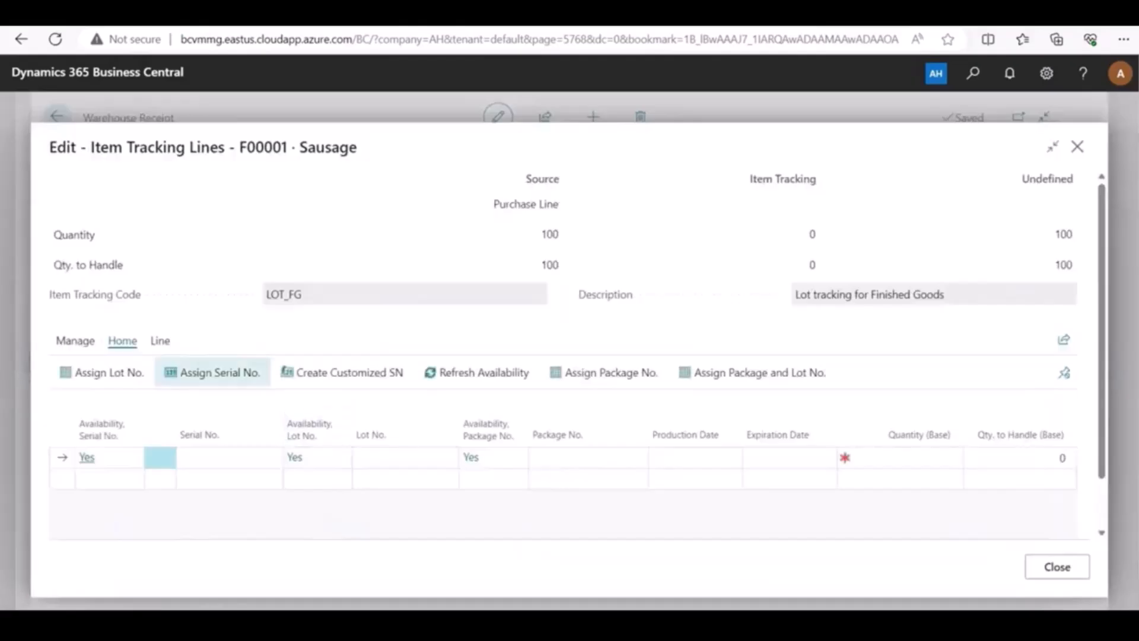
left_click(102, 372)
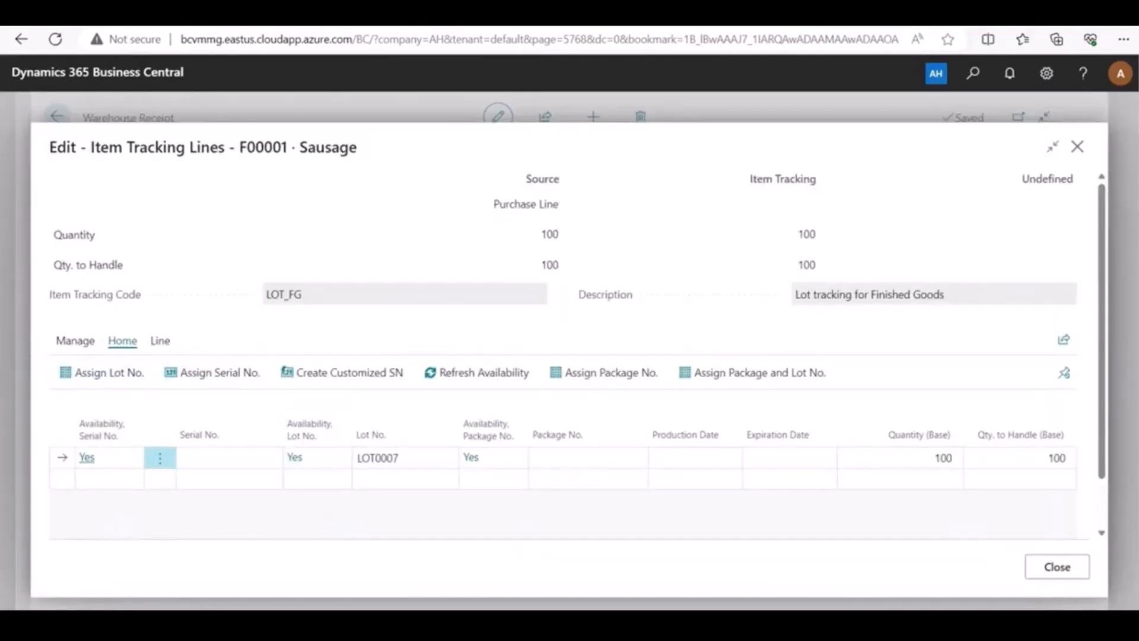
left_click(814, 457)
left_click(825, 457)
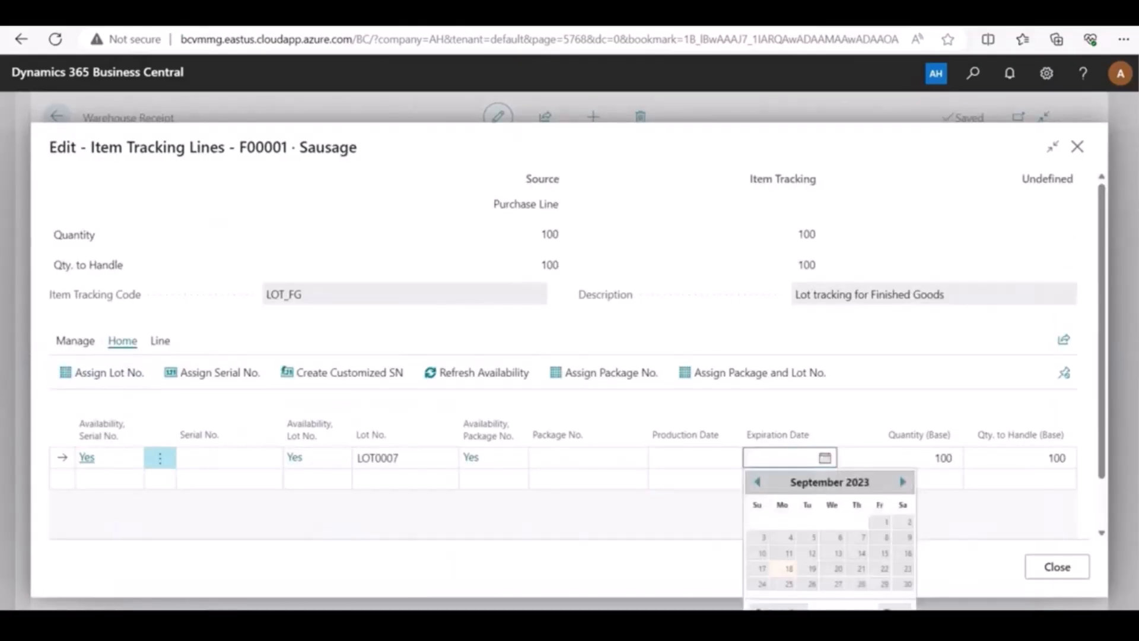
left_click(905, 584)
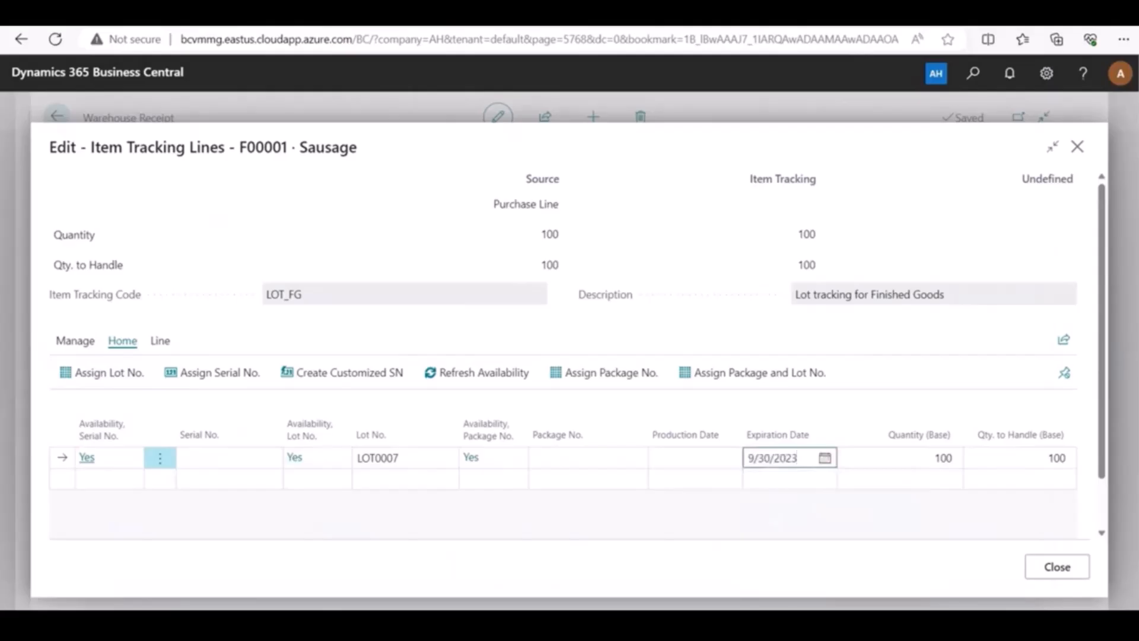
left_click(905, 570)
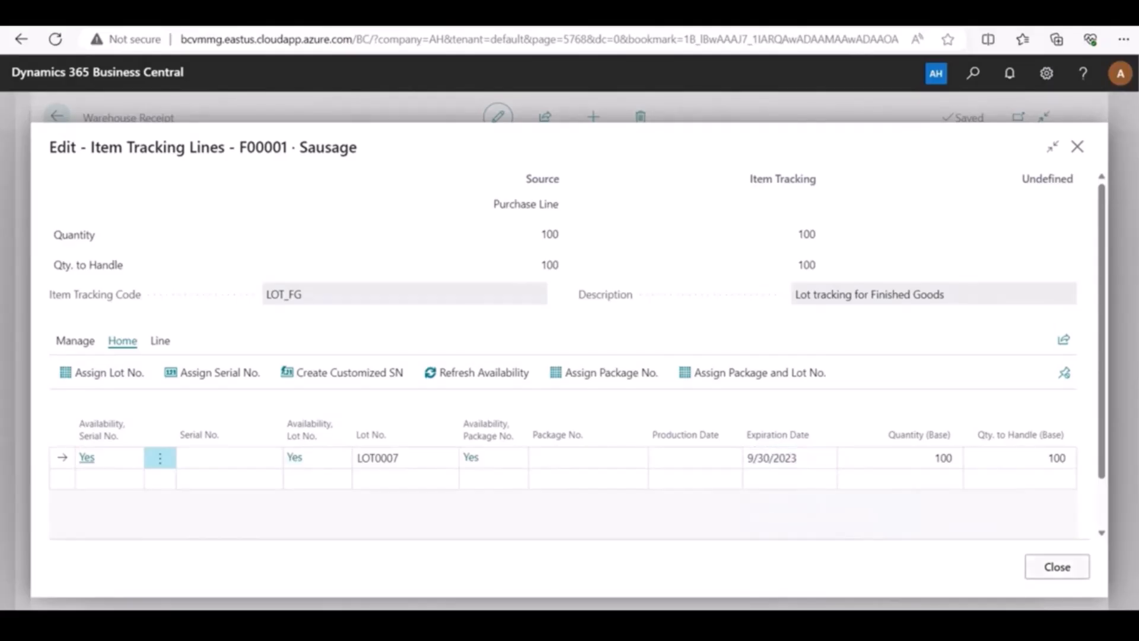
left_click(1057, 566)
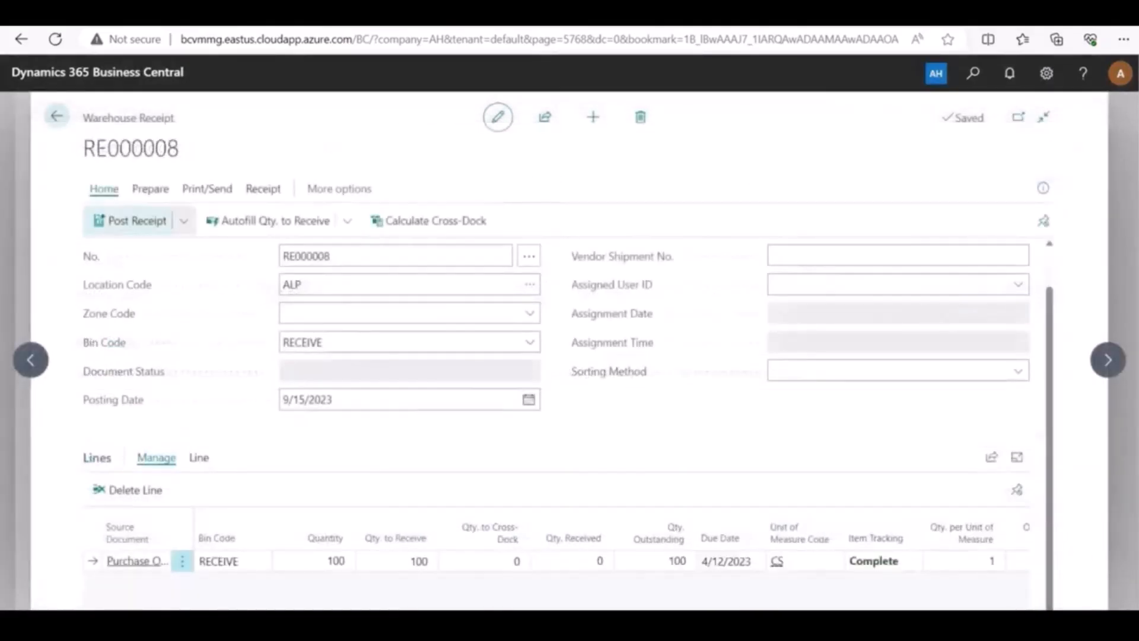
Try to post the warehouse receipt, and run a posting preview to examine any error messages.
left_click(131, 220)
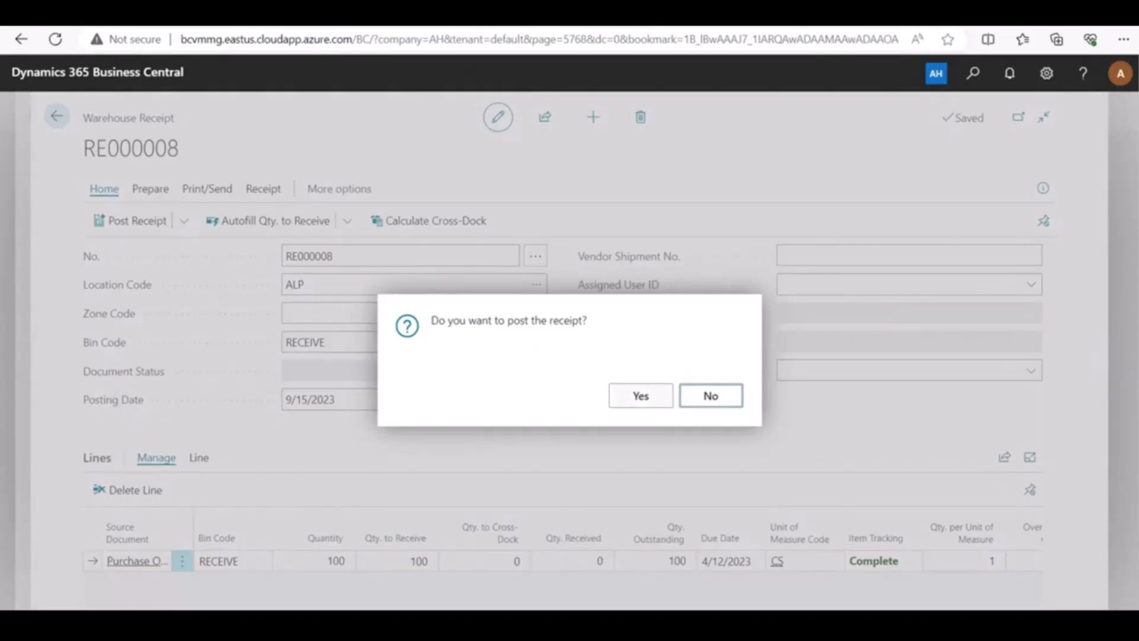
left_click(641, 395)
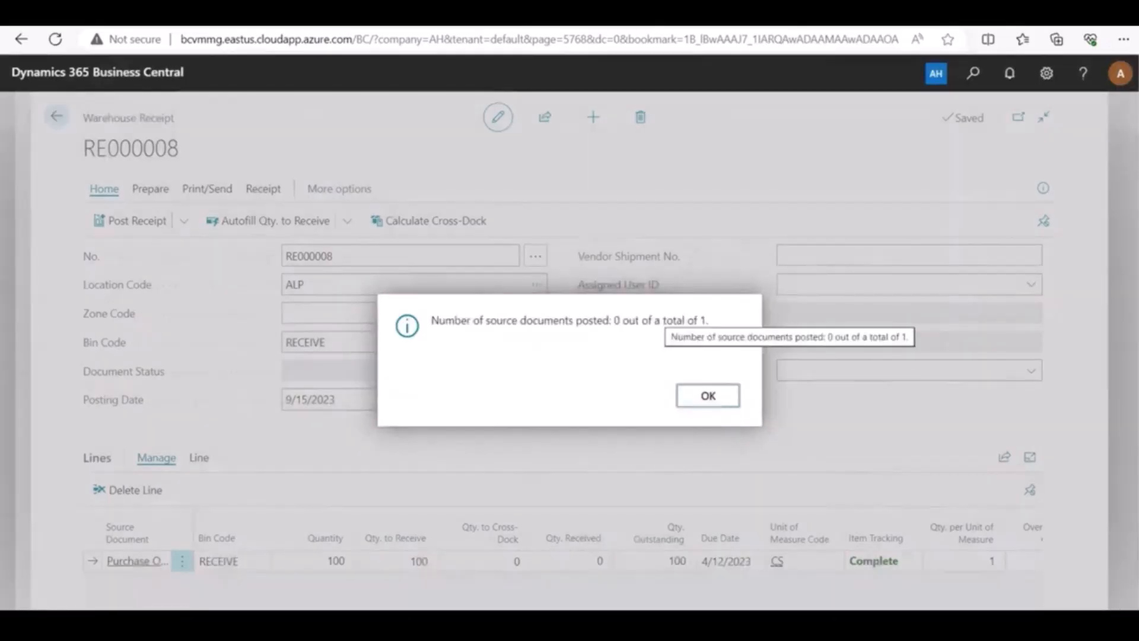
left_click(708, 395)
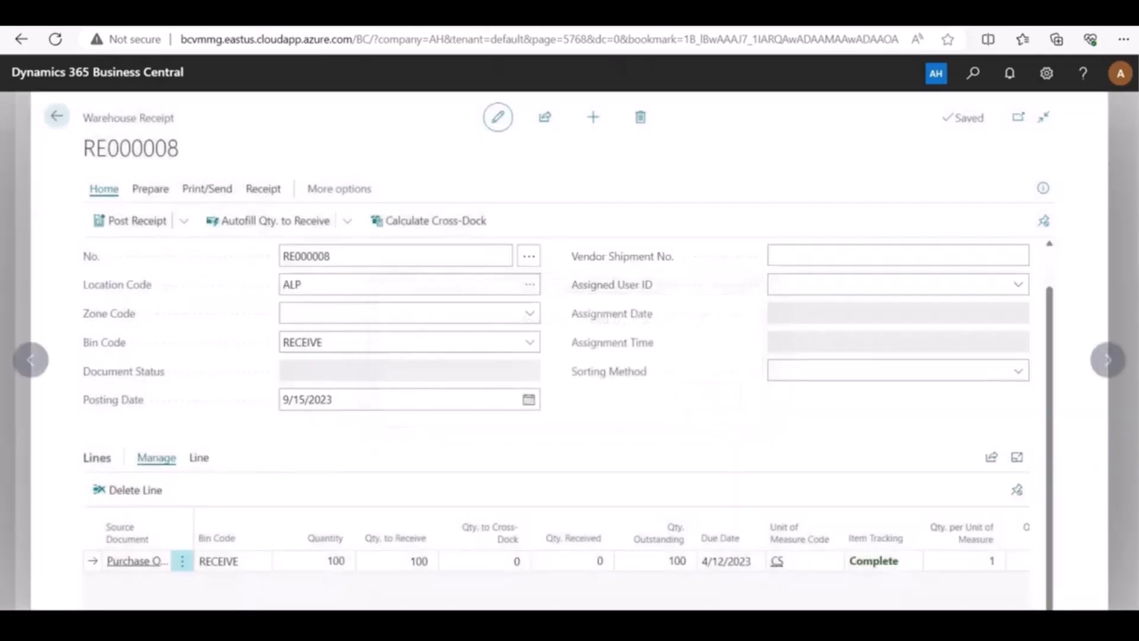
left_click(184, 220)
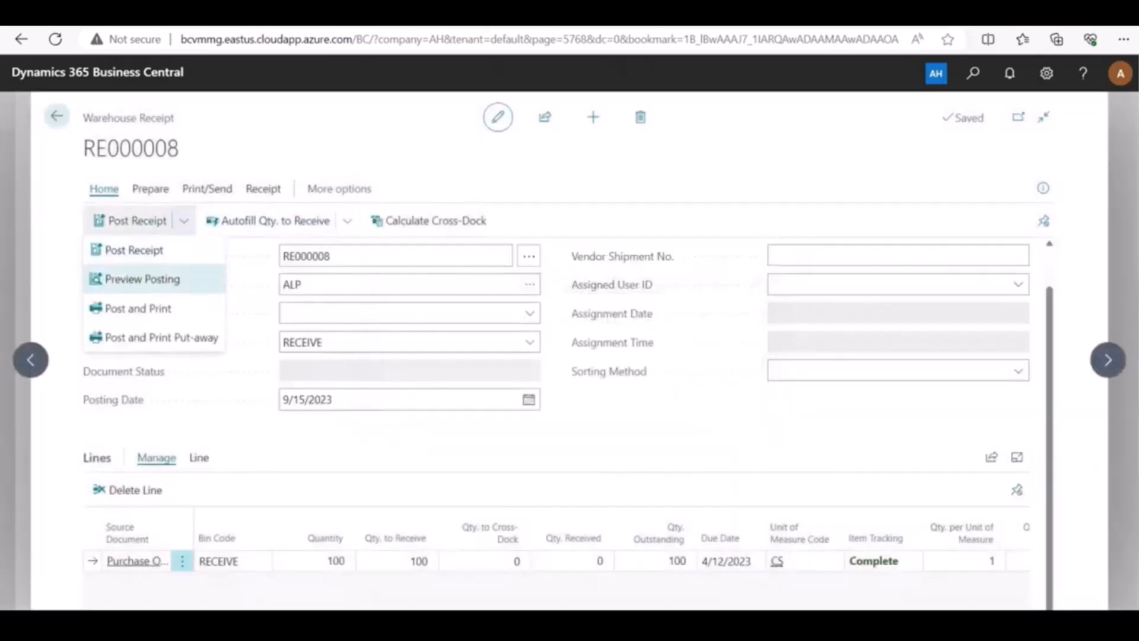
left_click(143, 273)
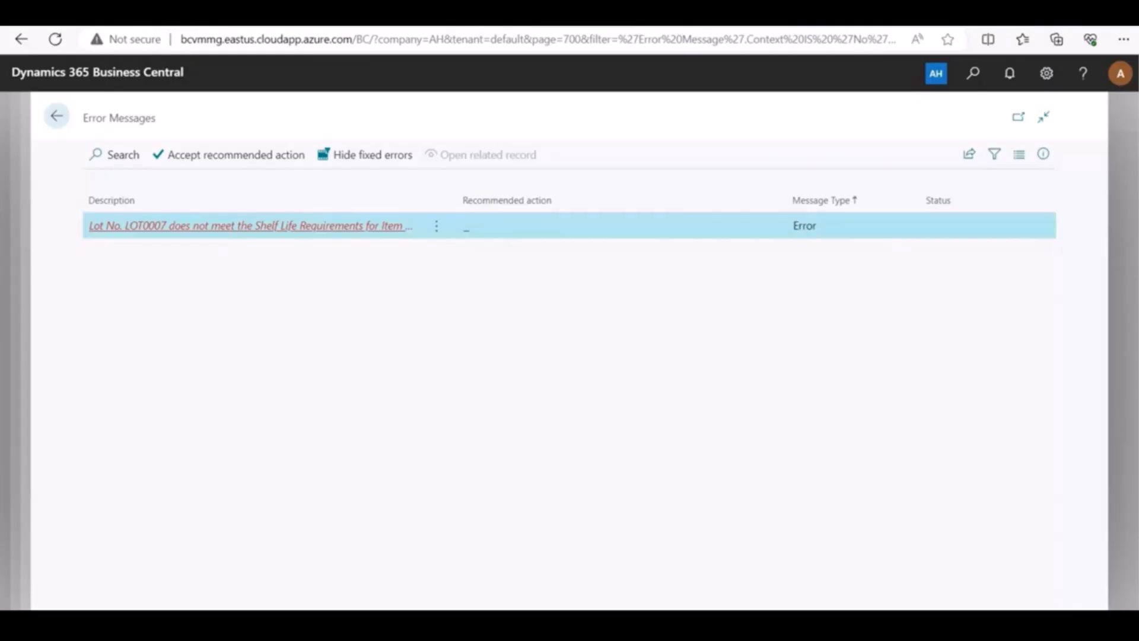
key("Escape")
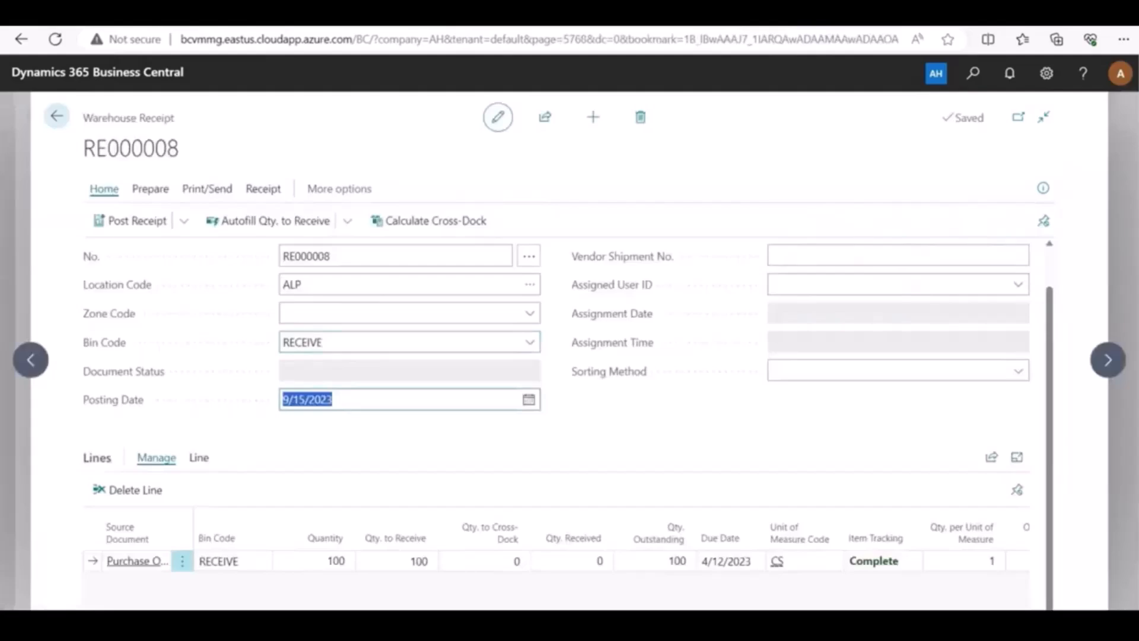
Set the warehouse receipt's posting date to 8/15/2023 and post the receipt.
left_click(528, 399)
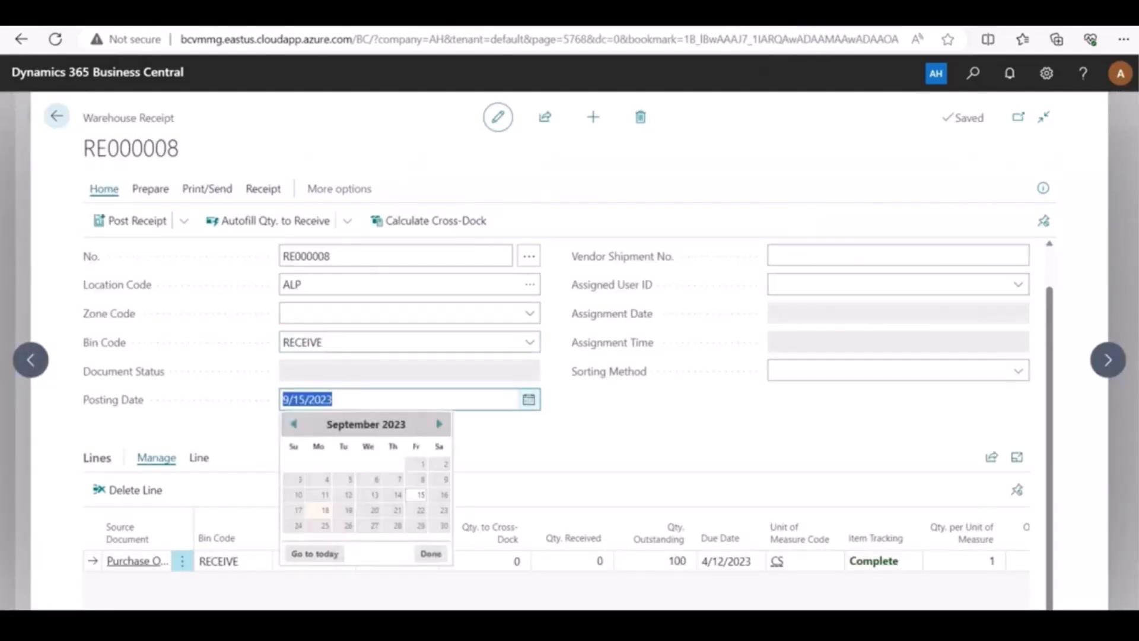
left_click(293, 423)
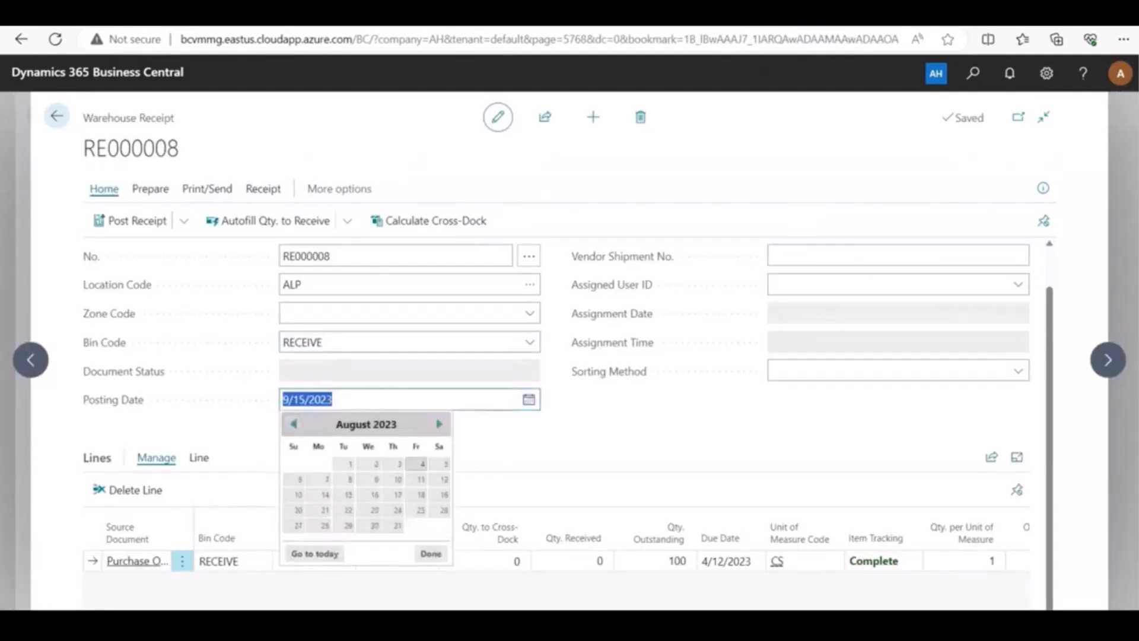
left_click(344, 495)
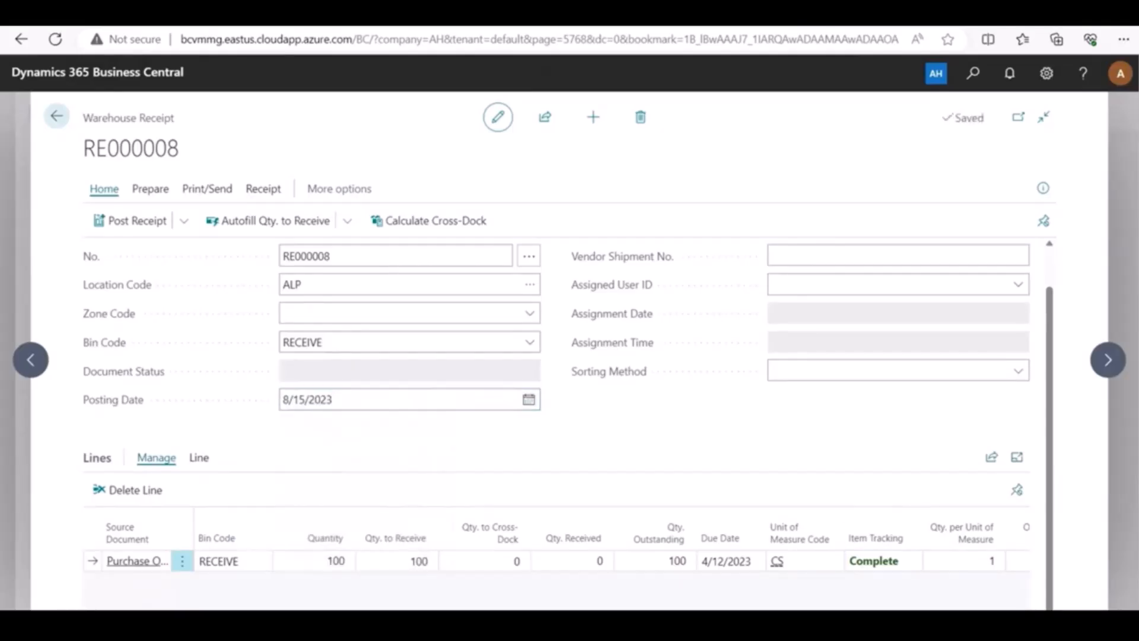
left_click(131, 220)
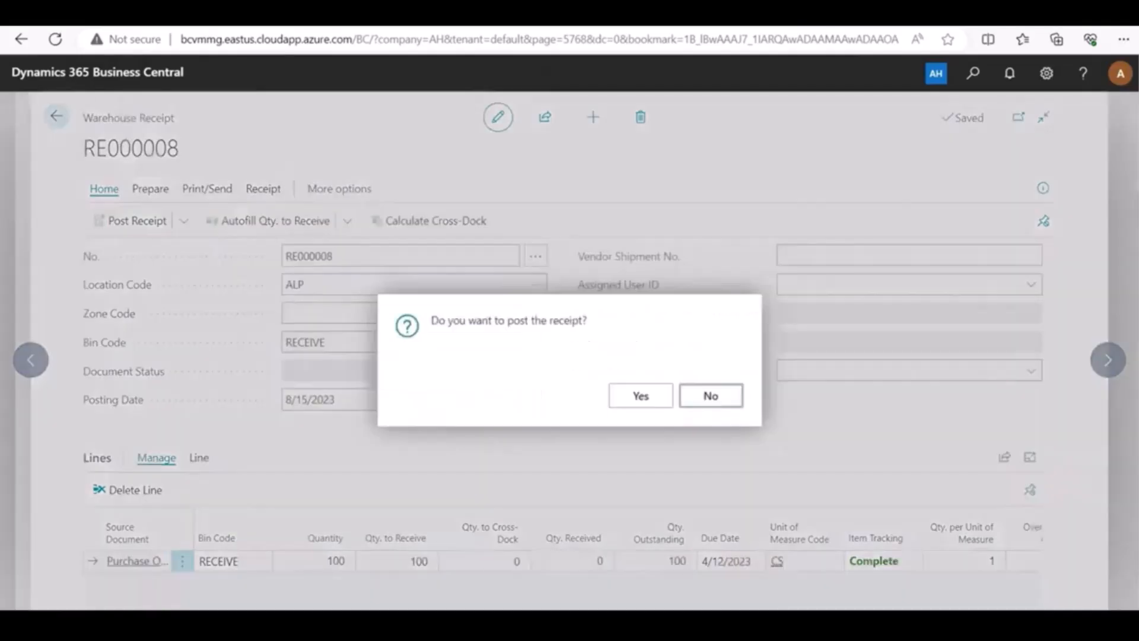
left_click(638, 394)
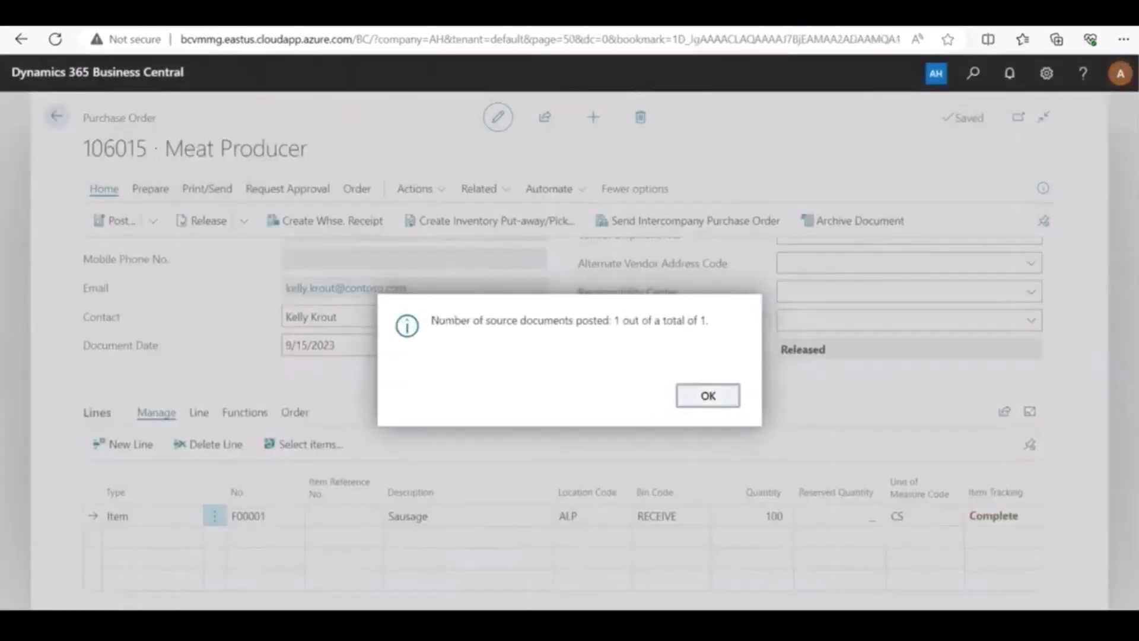
key("Return")
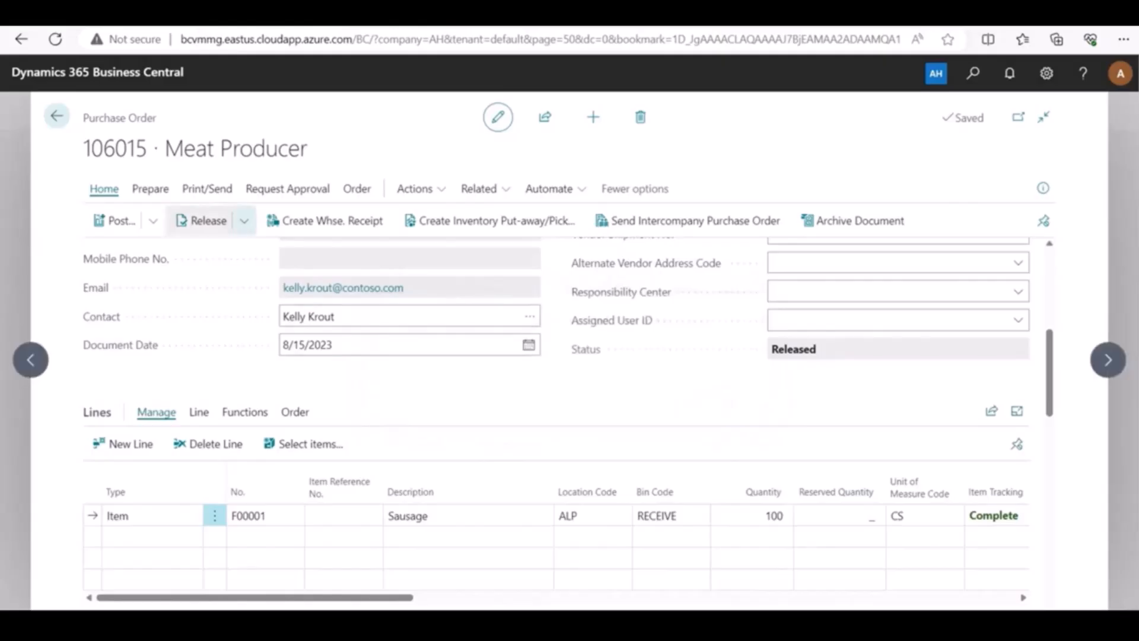
Post the Meat Producer purchase order with the Invoice option and open the posted purchase invoice.
left_click(153, 221)
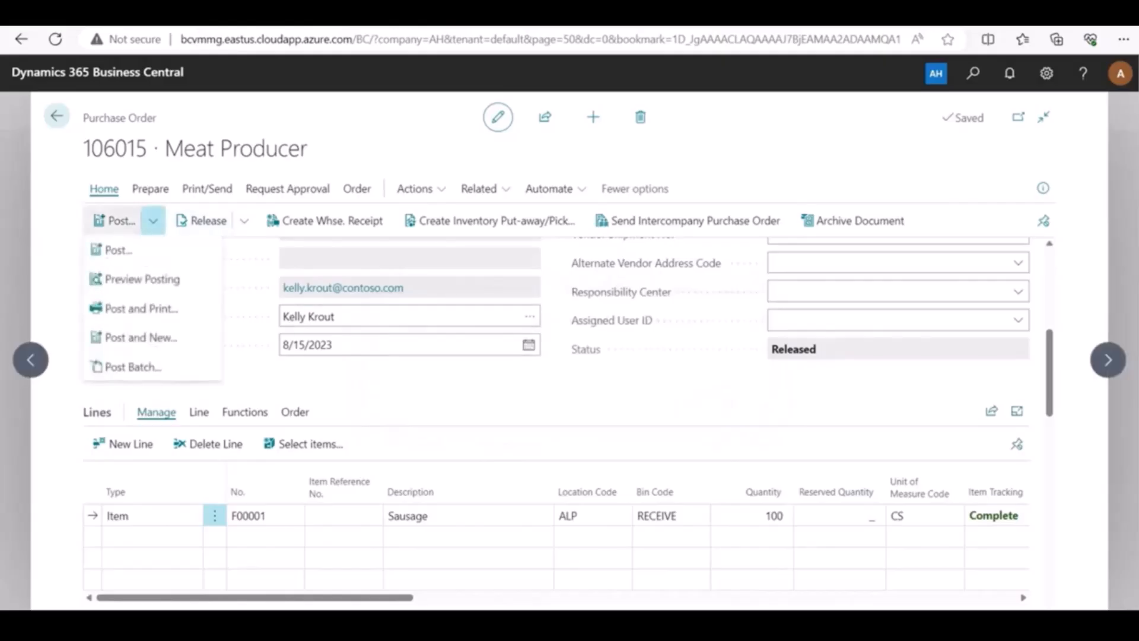
left_click(116, 221)
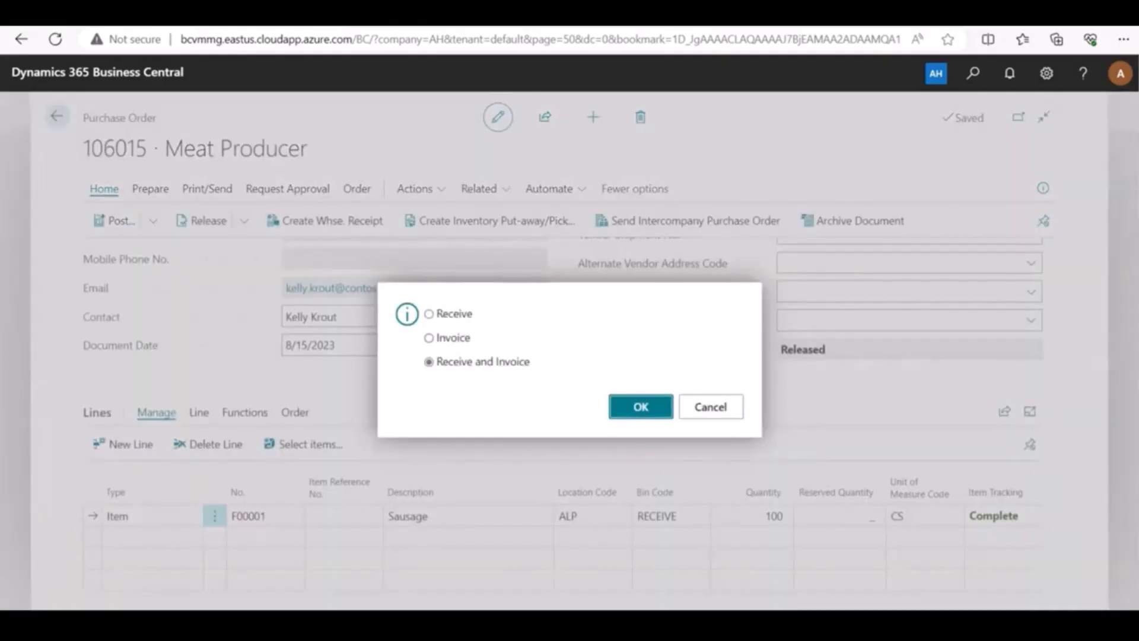
left_click(429, 337)
left_click(641, 407)
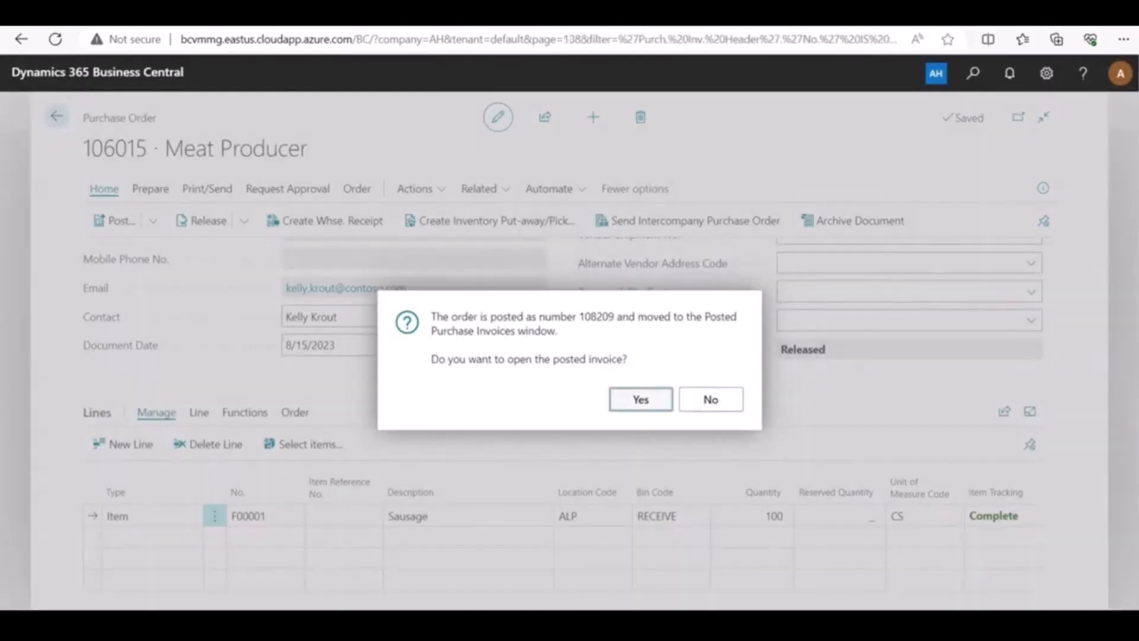
left_click(641, 399)
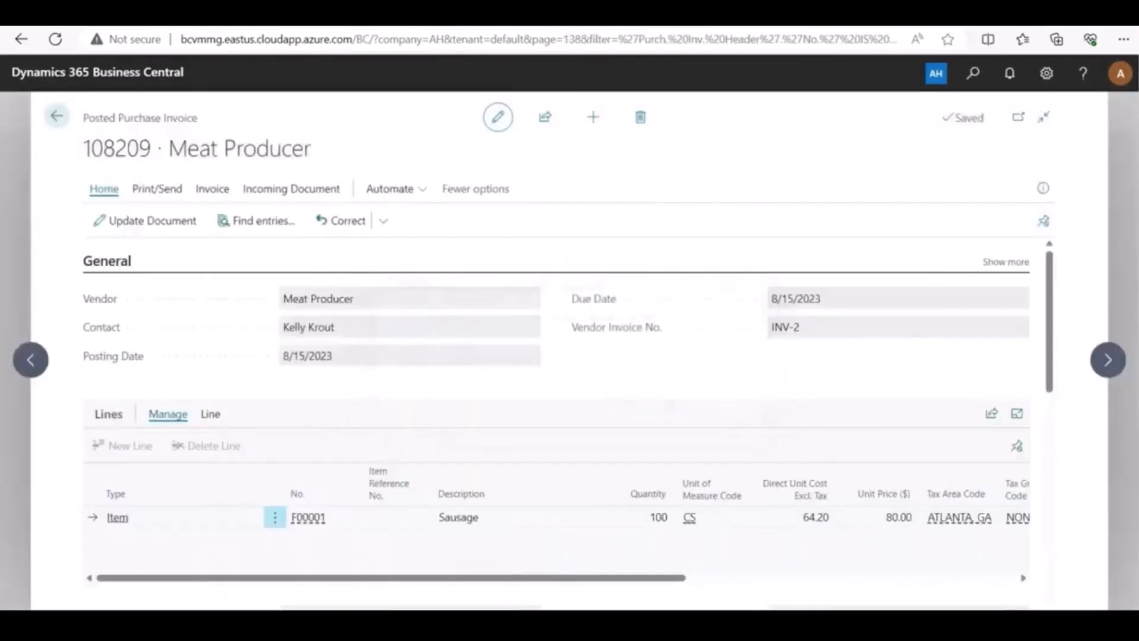